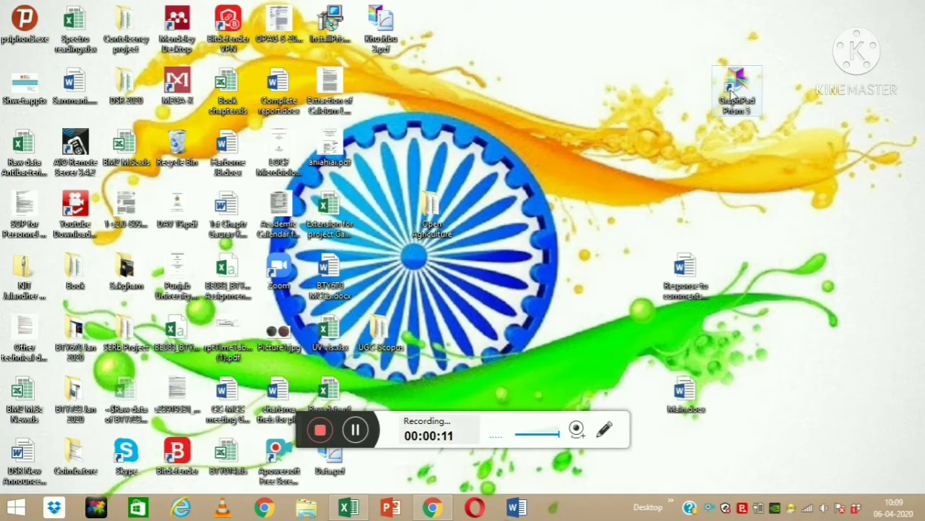
Launch GraphPad Prism and create an empty XY data table with a points and connecting line graph, plotting a single Y value per point
double_click(732, 91)
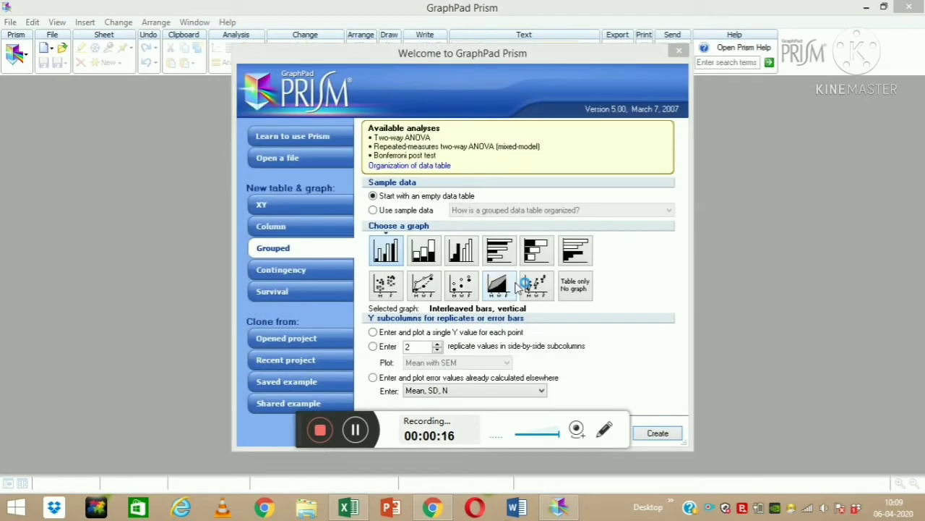
click(654, 266)
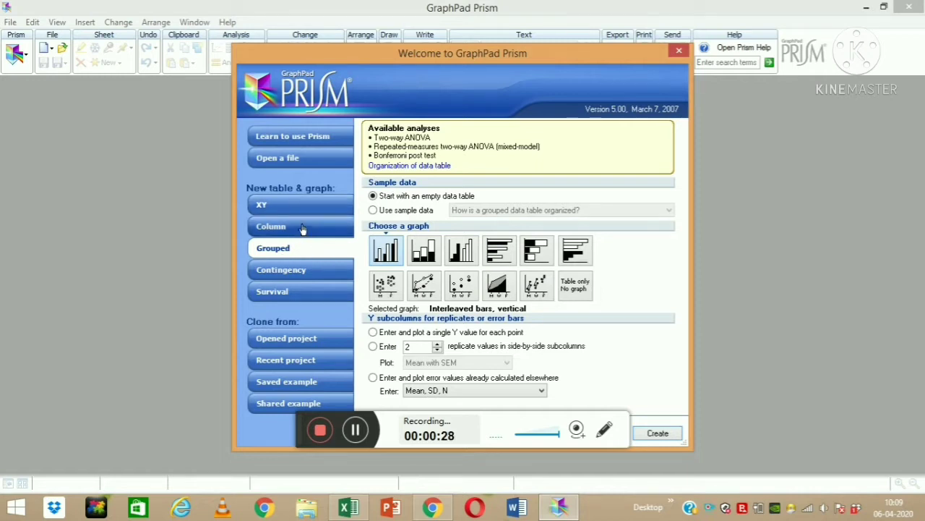
click(285, 209)
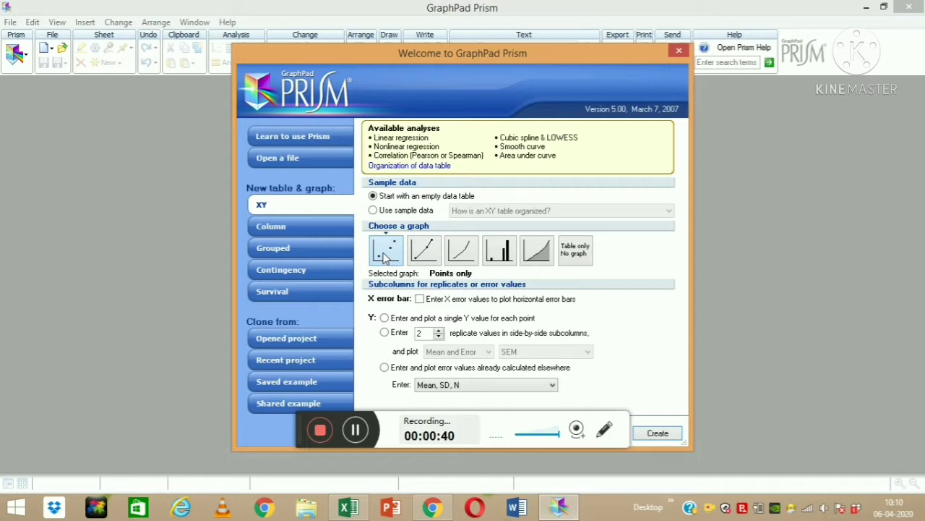
click(427, 259)
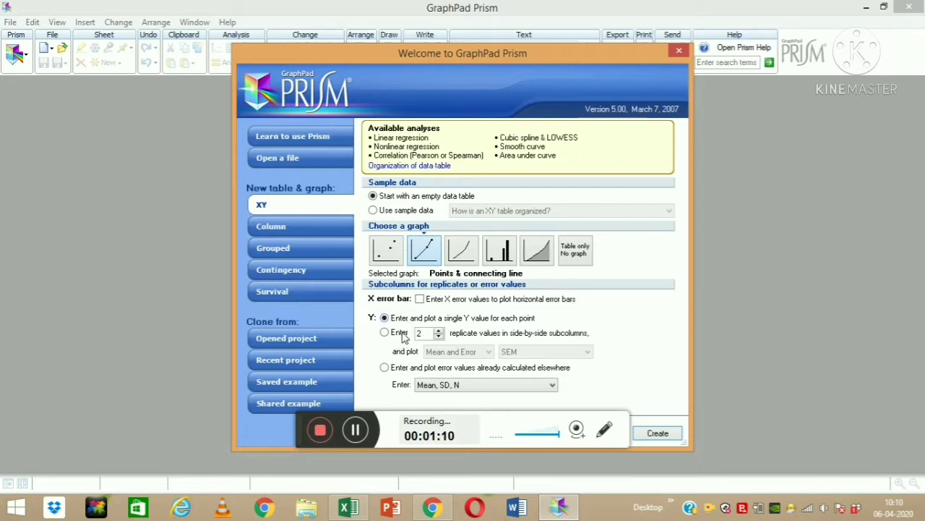
click(401, 334)
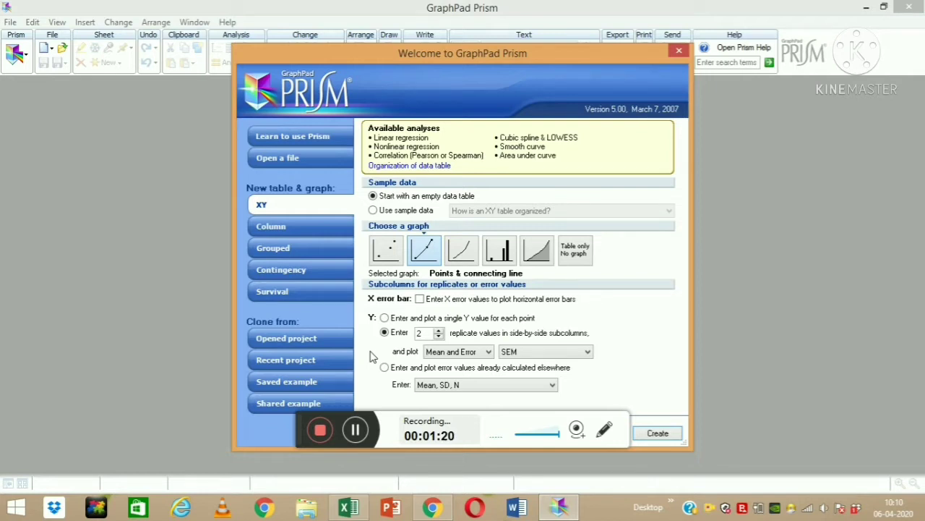
click(407, 322)
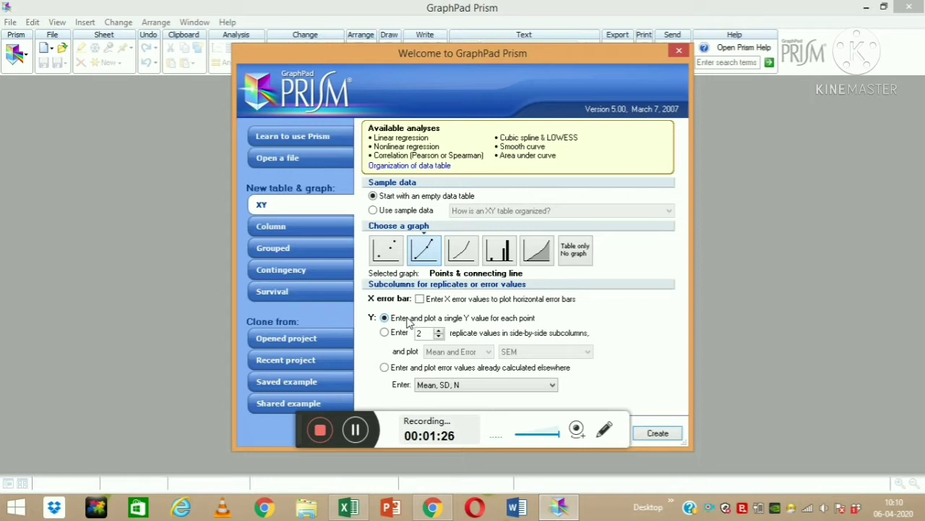
click(662, 434)
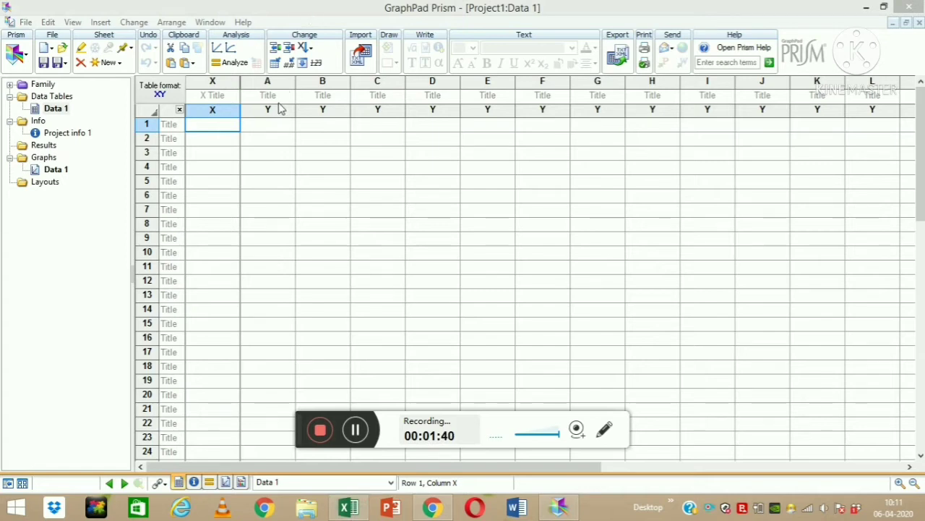
Switch to the Excel workbook and copy the Time (hr) and OD data in A1:B6 of the XY sheet
click(349, 506)
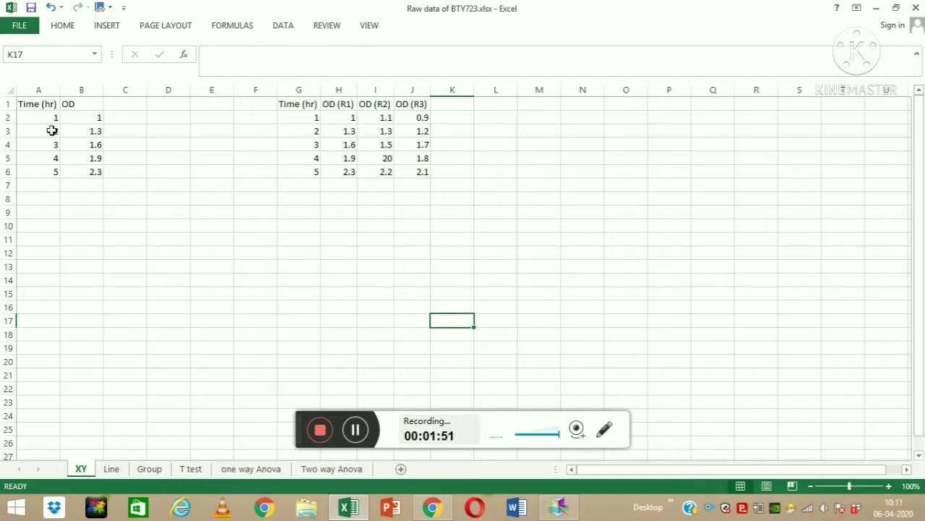
click(40, 105)
key(shift+Right)
key(shift+Down)
key(shift+Down)
key(shift+Down)
key(shift+Down)
key(shift+Down)
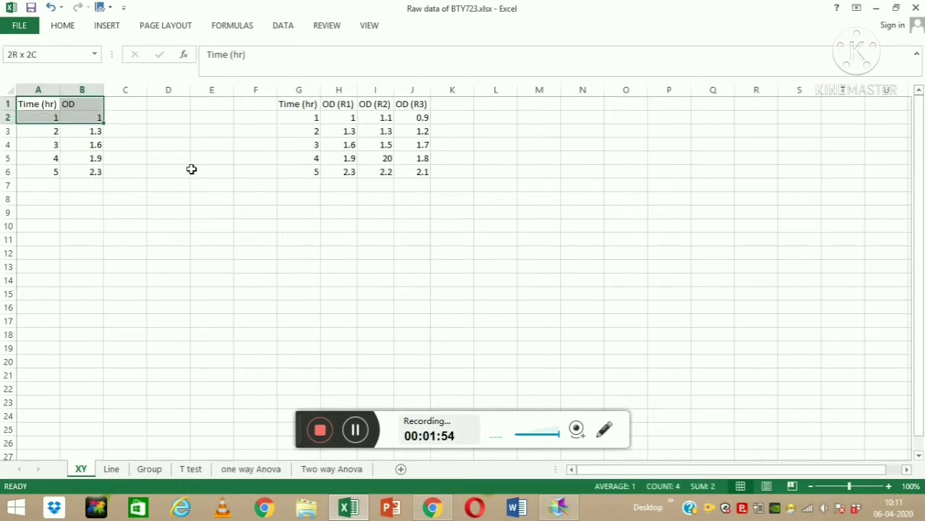
key(ctrl+c)
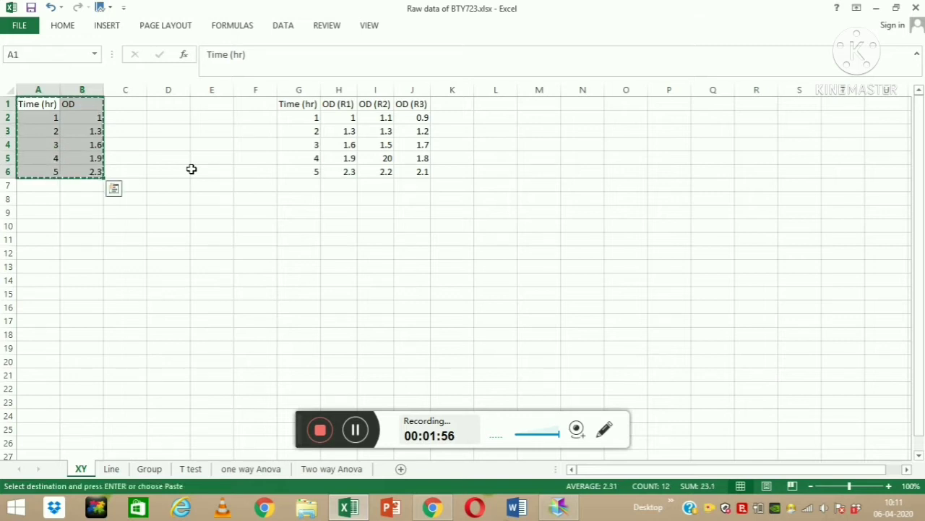
Switch to GraphPad Prism and paste the copied data with its headings, starting at the X column title of Data 1
click(564, 509)
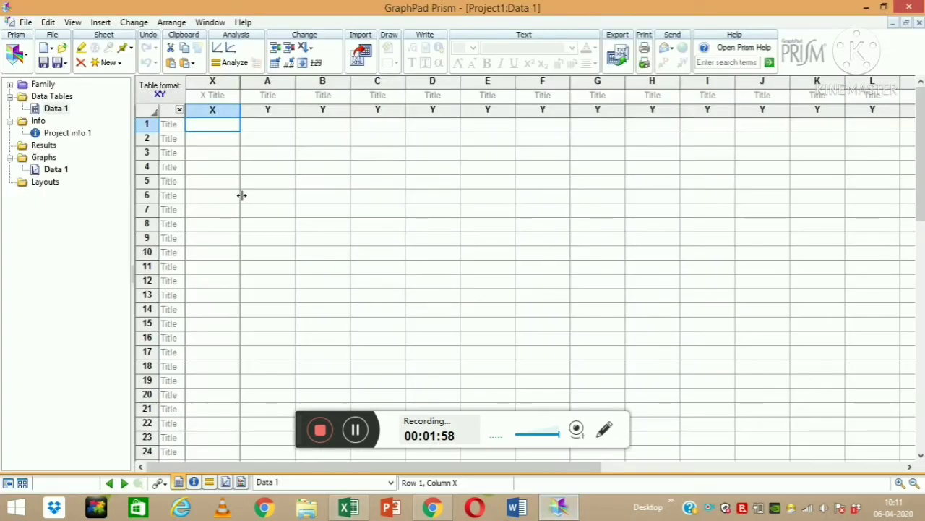
click(212, 97)
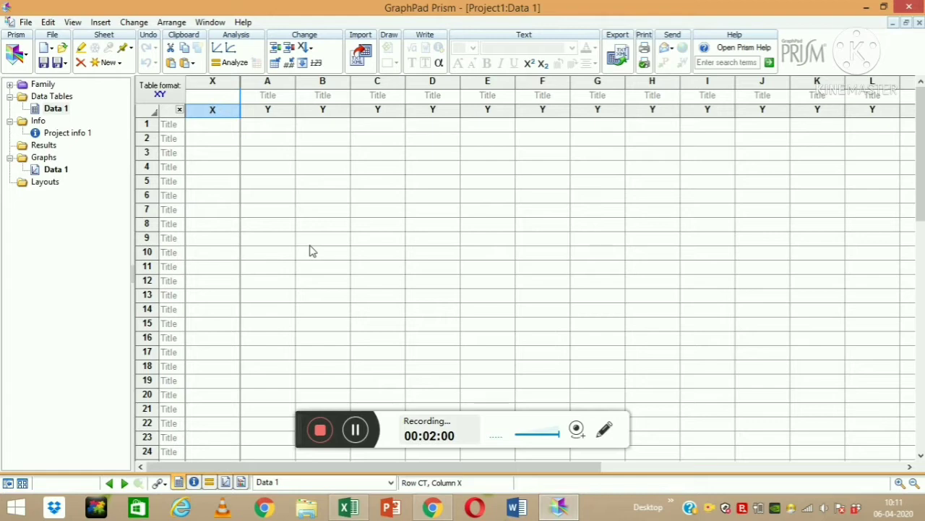
key(ctrl+v)
click(436, 239)
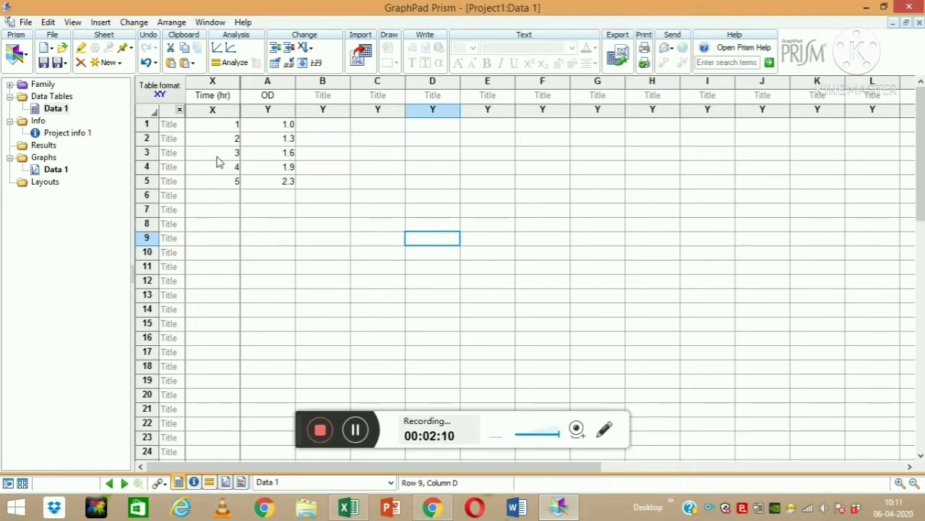
Open the Data 1 graph and set its Y-axis title to OD
click(61, 176)
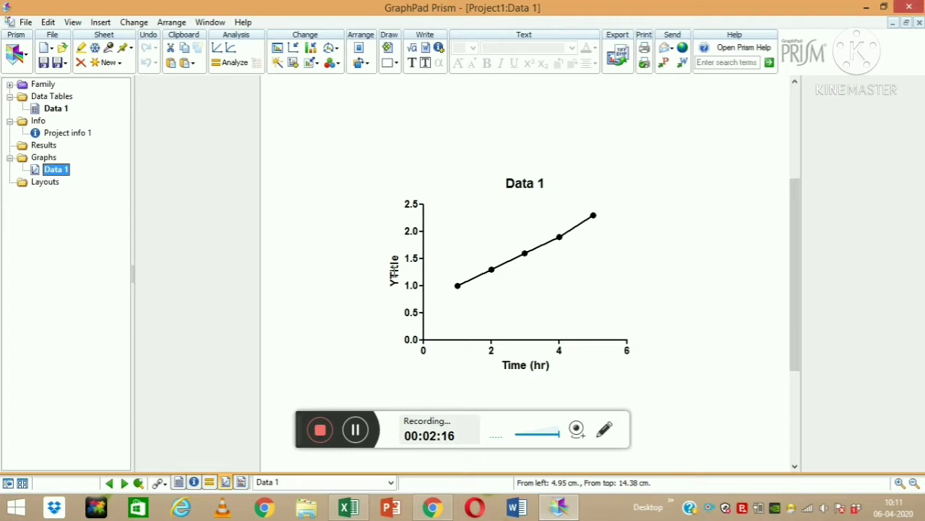
double_click(393, 271)
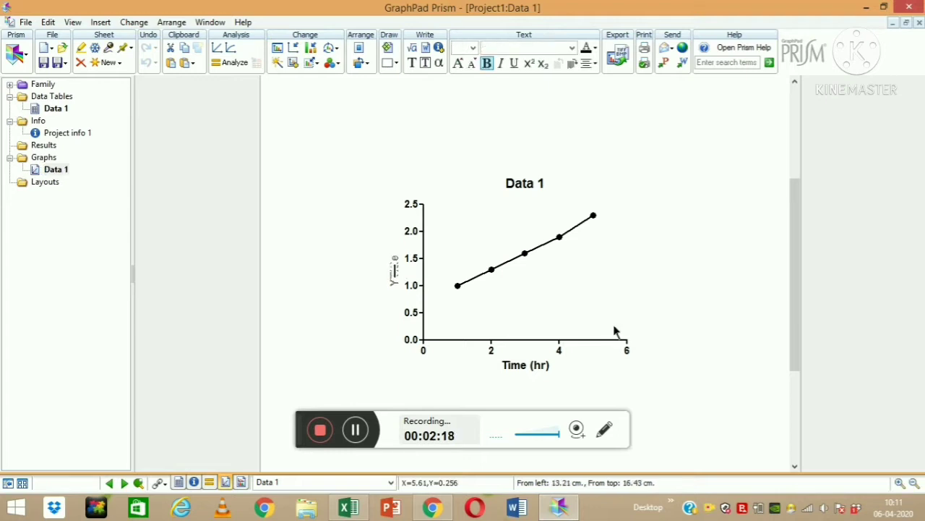
text(OD)
click(746, 338)
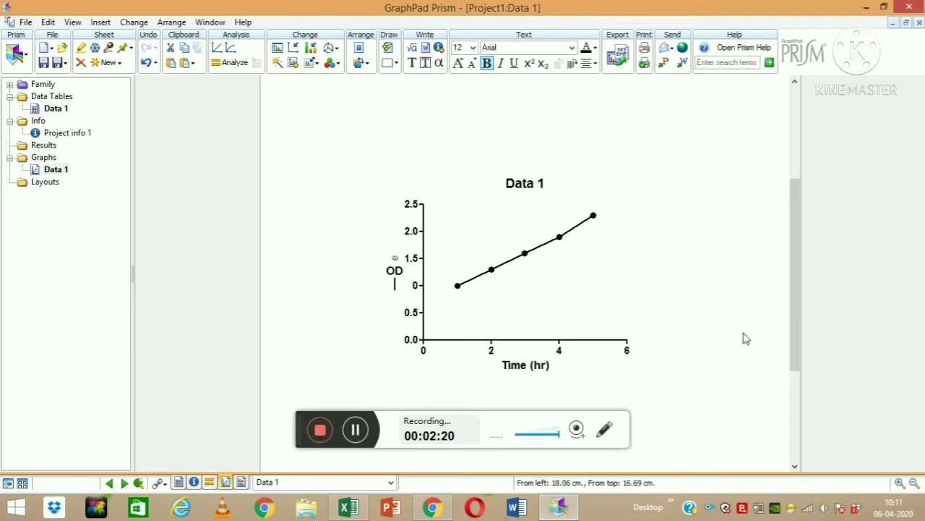
click(305, 341)
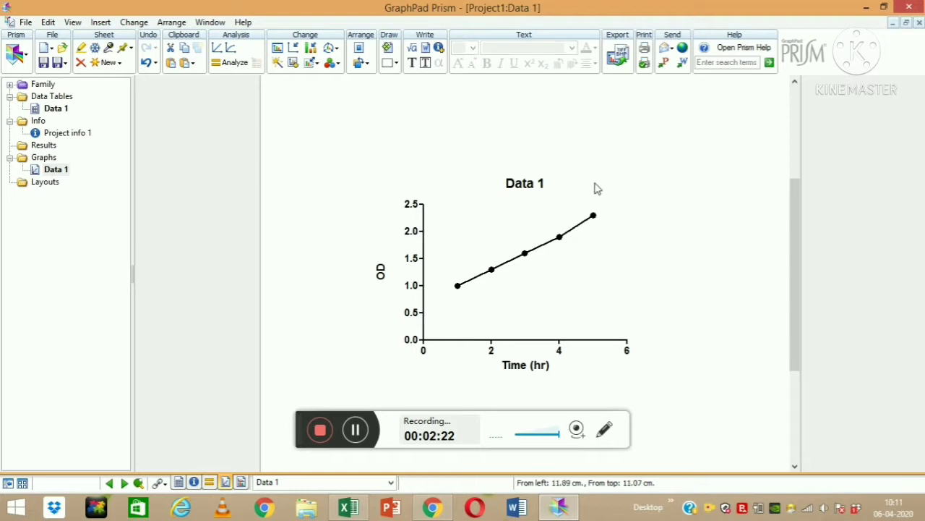
Replace the graph's main title with "Growth curve analaysis"
double_click(525, 183)
text(Gro)
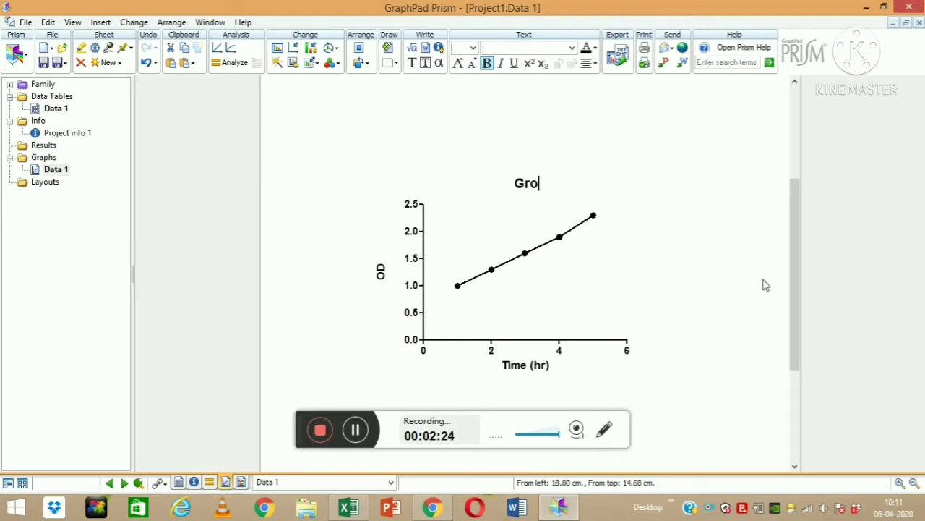
text(wth cu)
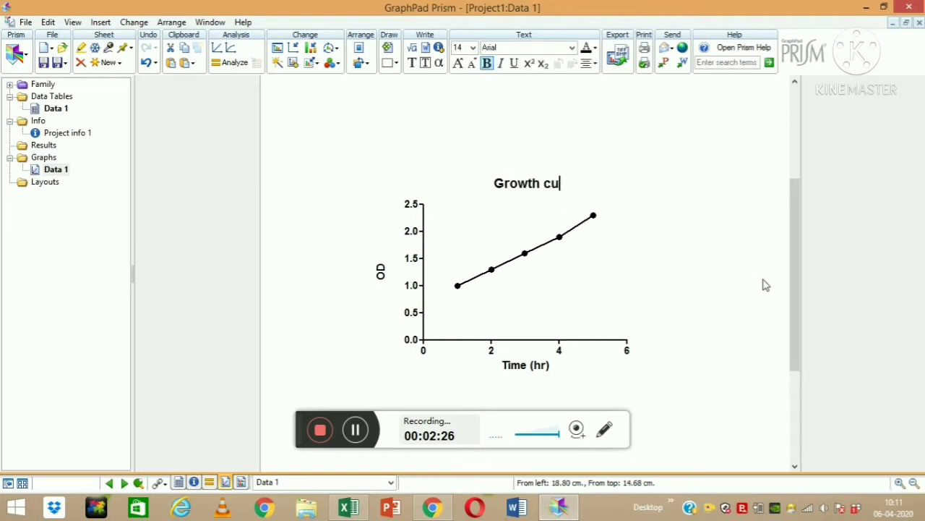
text(rve analay)
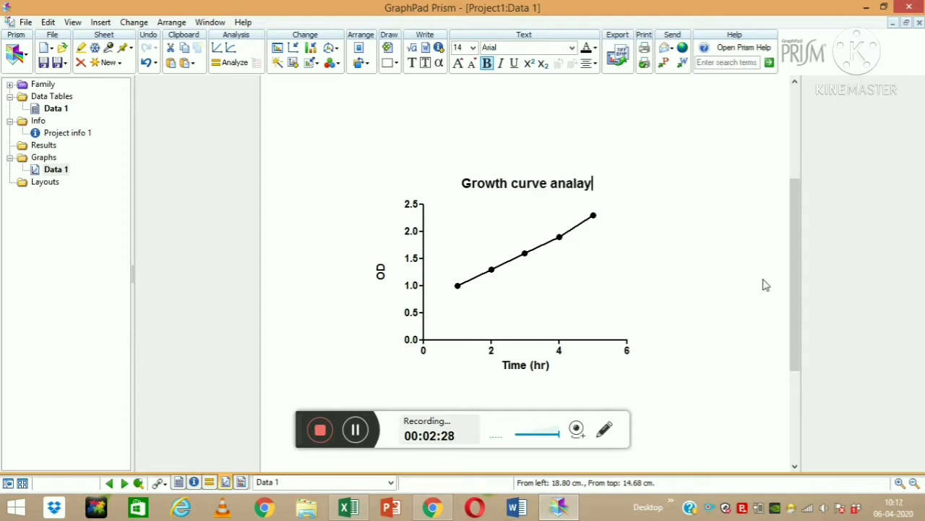
text(sis)
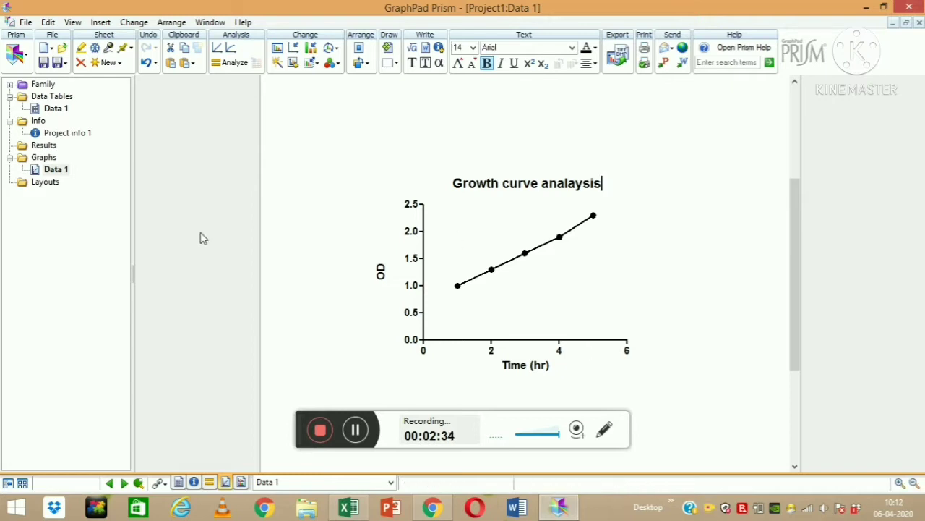
Save the project to the Desktop as a Prism file named GCA
click(25, 23)
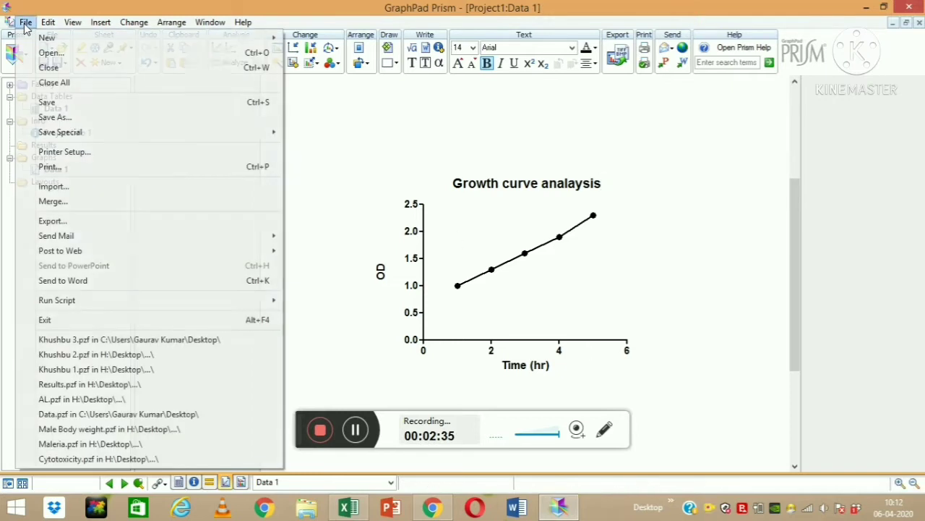
click(95, 121)
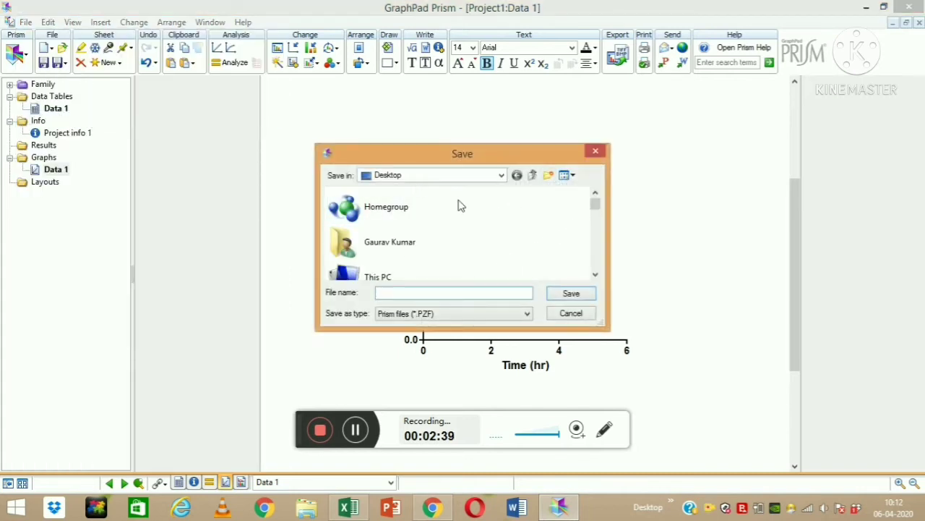
click(461, 292)
text(G)
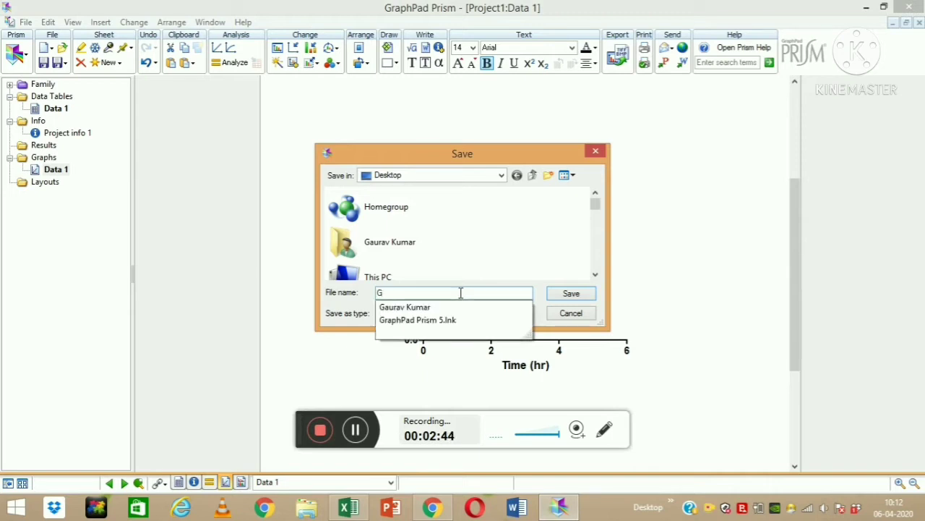
text(CA)
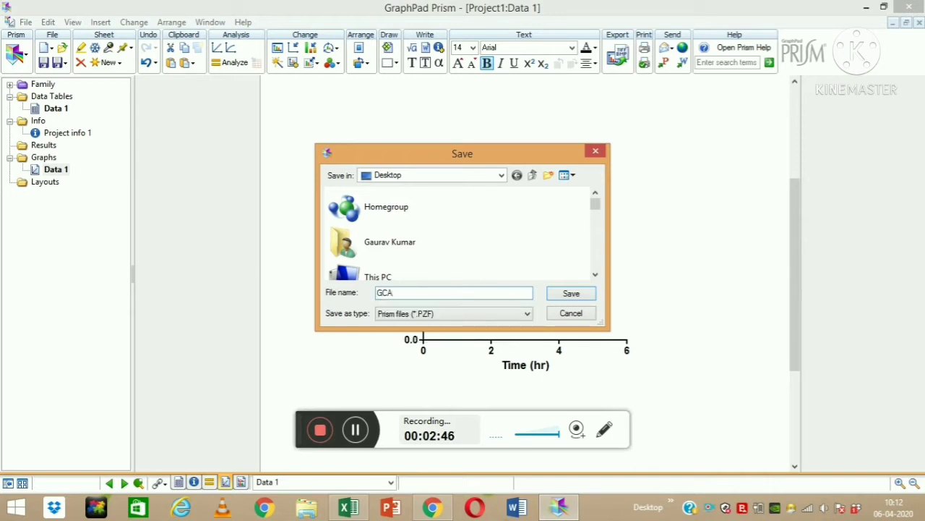
click(578, 293)
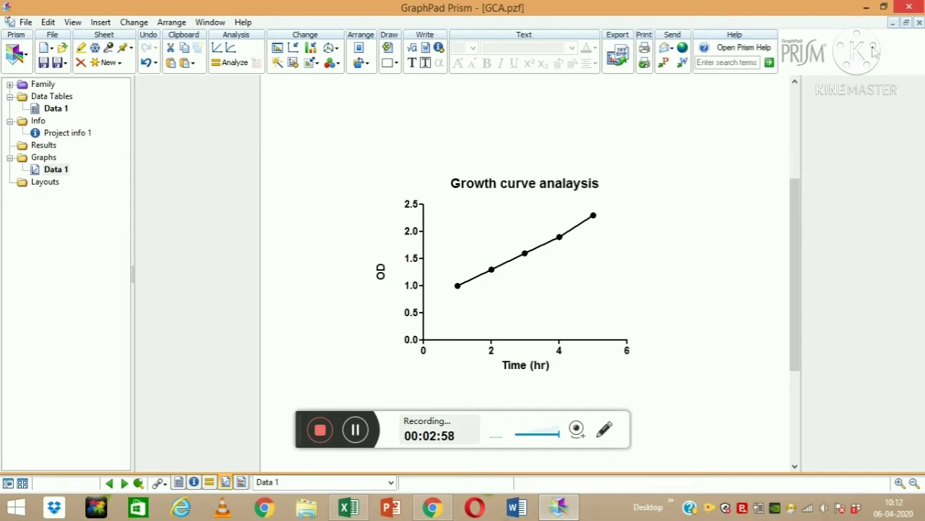
Check the desktop for the saved GCA project file and return to GraphPad Prism
click(870, 9)
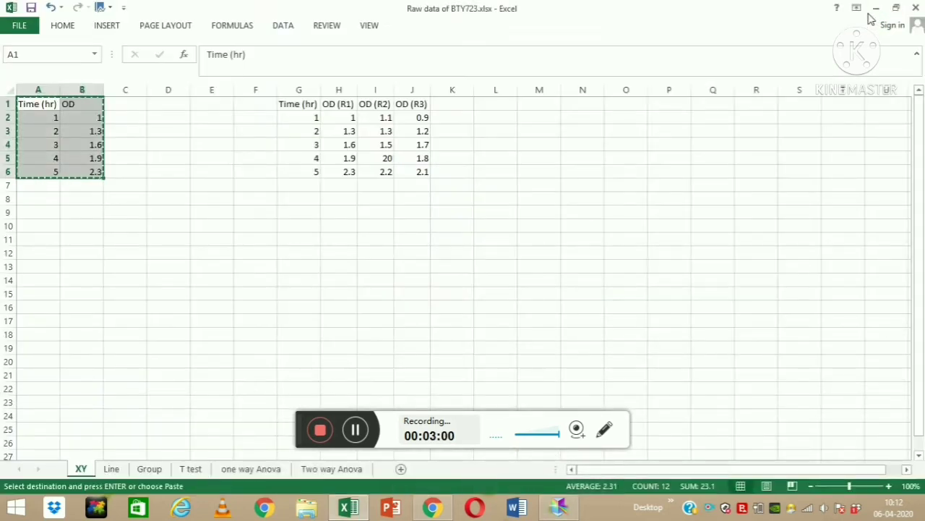
click(873, 10)
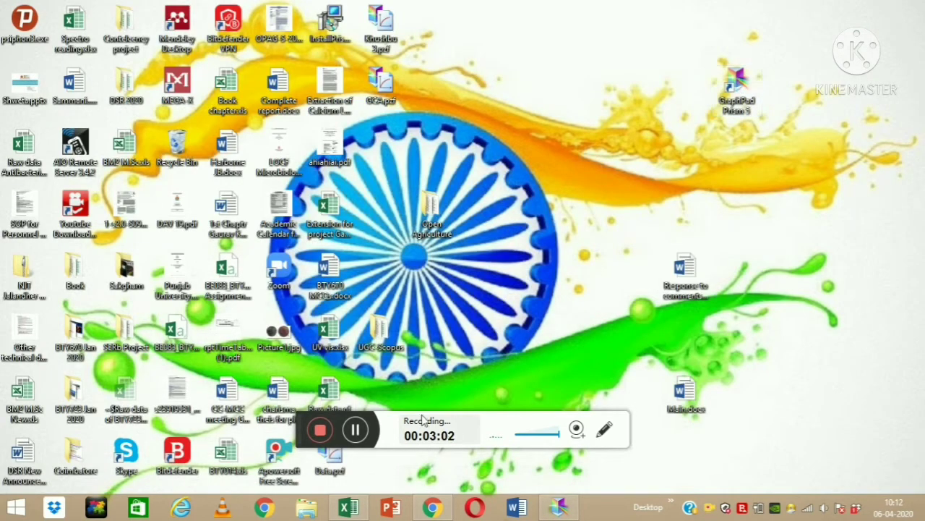
click(561, 508)
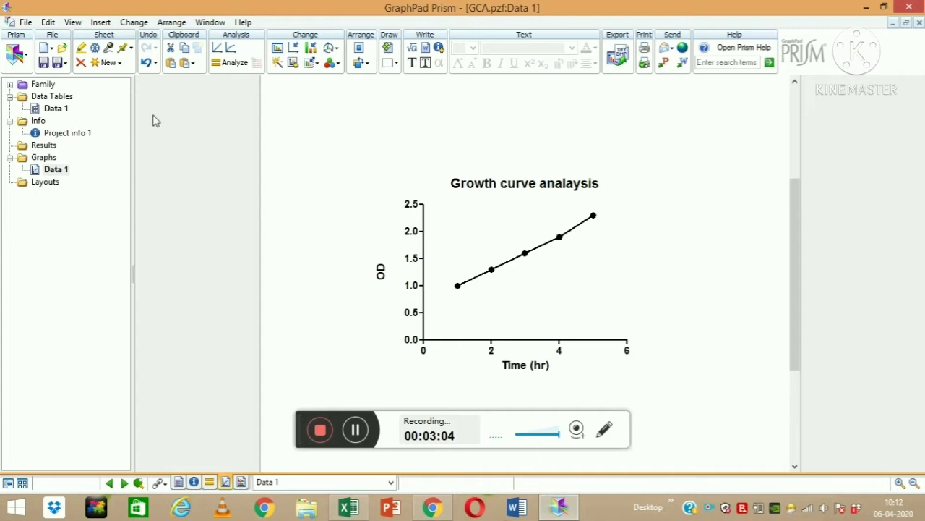
Start a new grouped data table and graph with 3 replicate values in side-by-side subcolumns
click(25, 23)
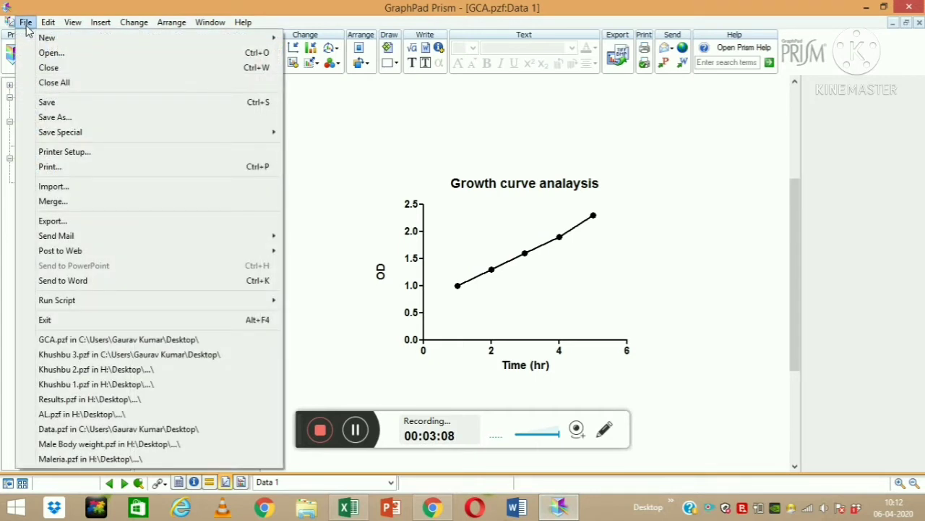
mouse_move(119, 40)
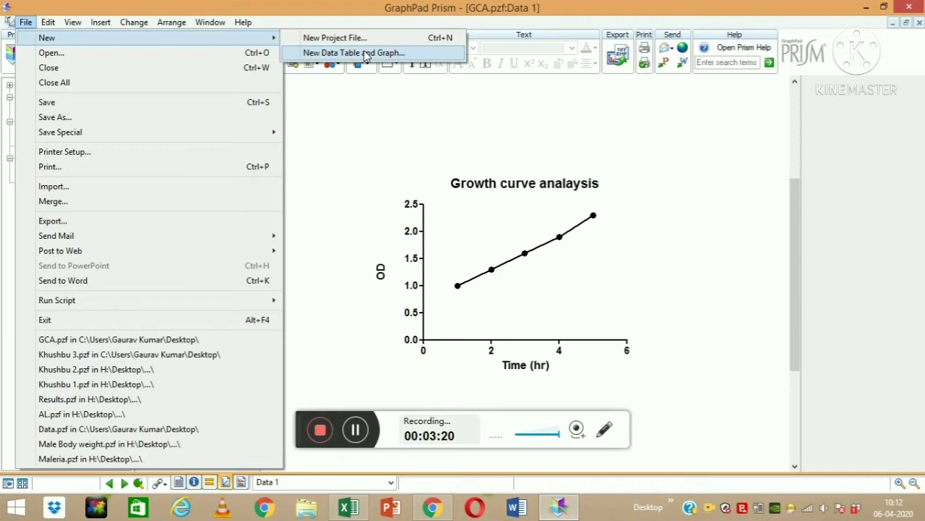
click(417, 58)
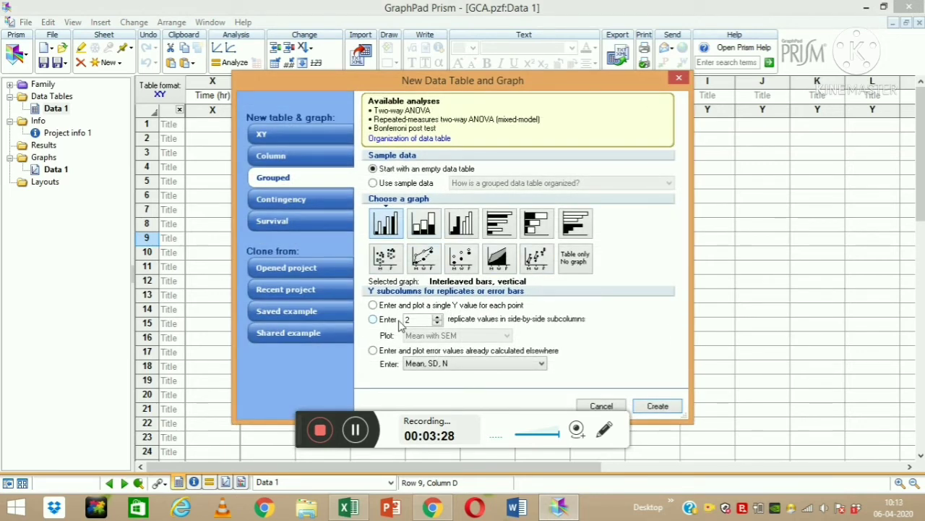
click(374, 320)
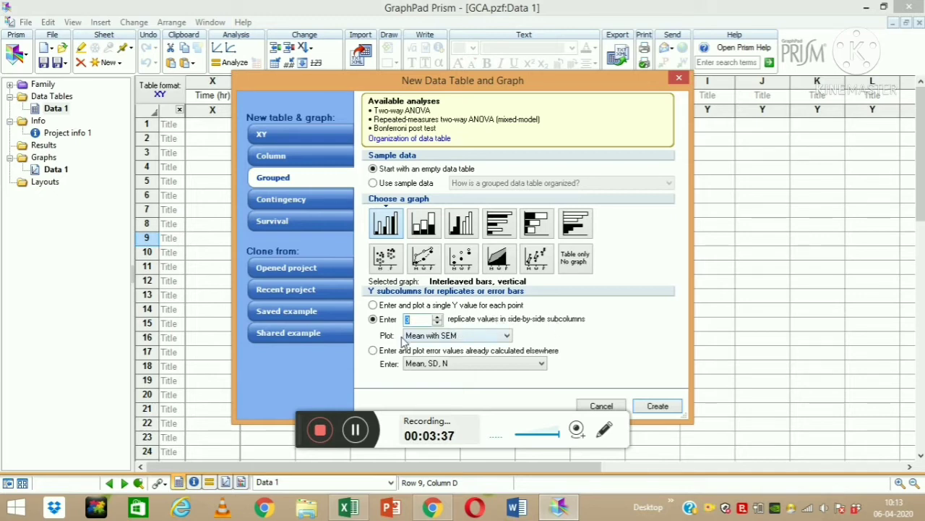
Set the replicates to plot as Mean with SD and create the grouped table and graph
click(477, 337)
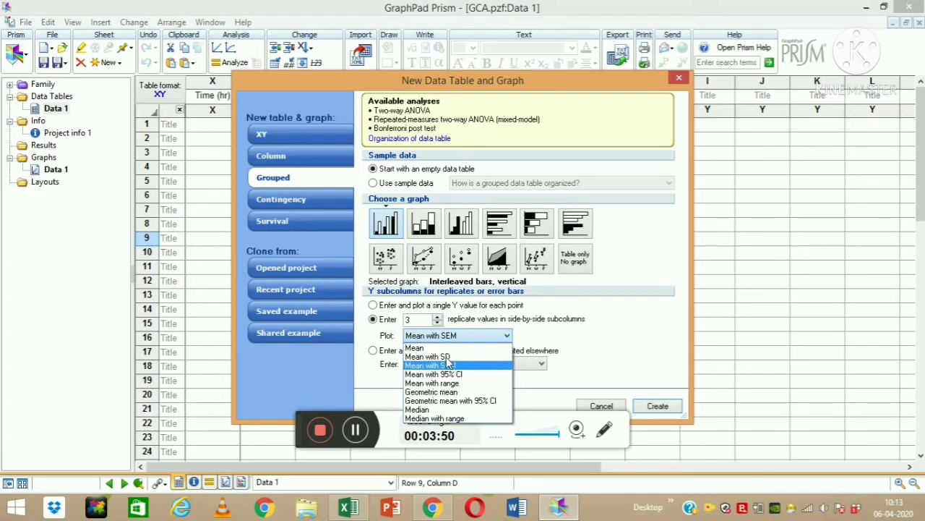
click(474, 338)
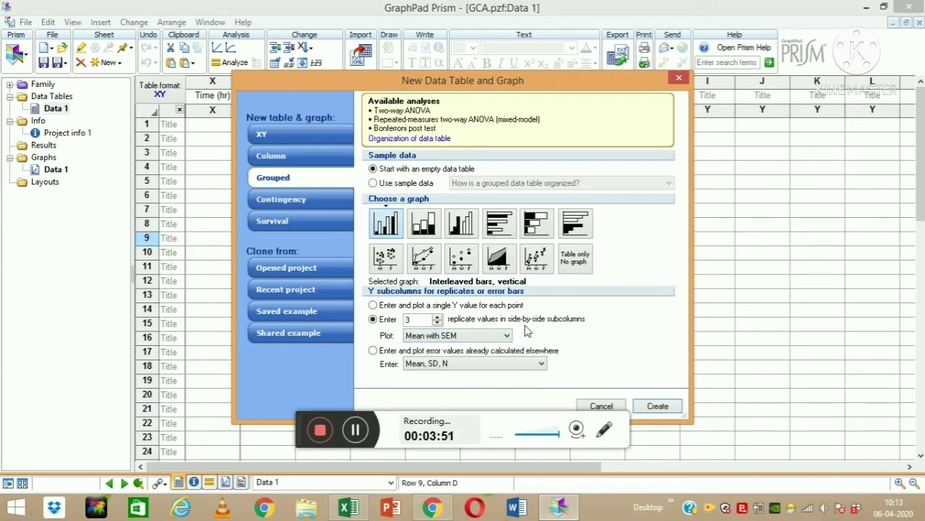
click(481, 340)
click(441, 358)
click(659, 405)
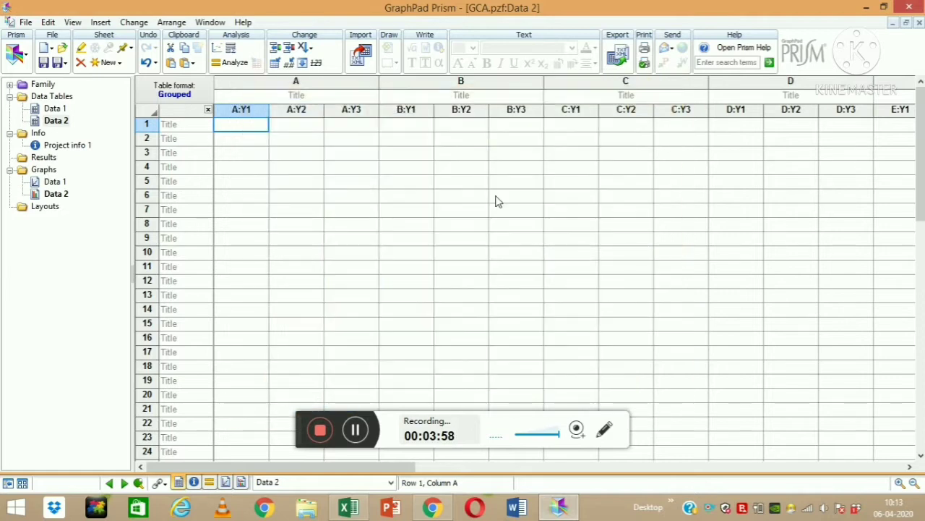
click(432, 167)
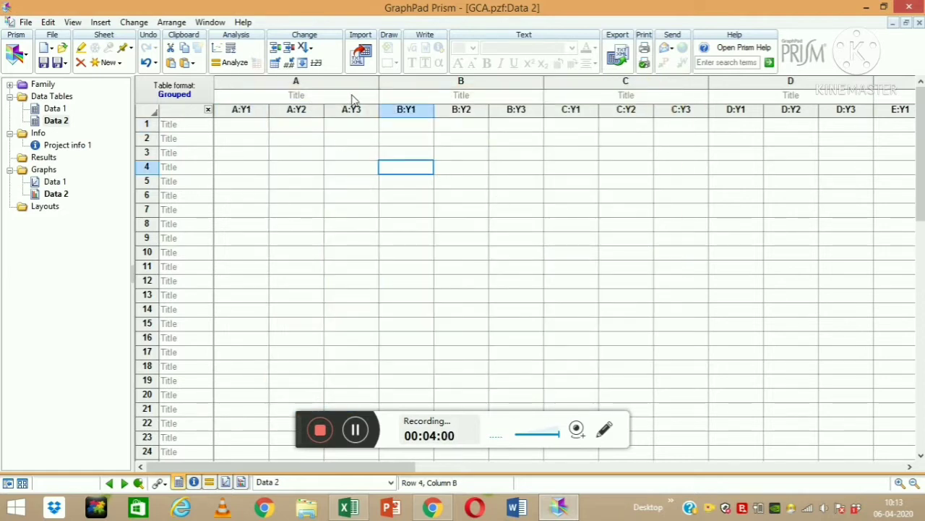
click(301, 96)
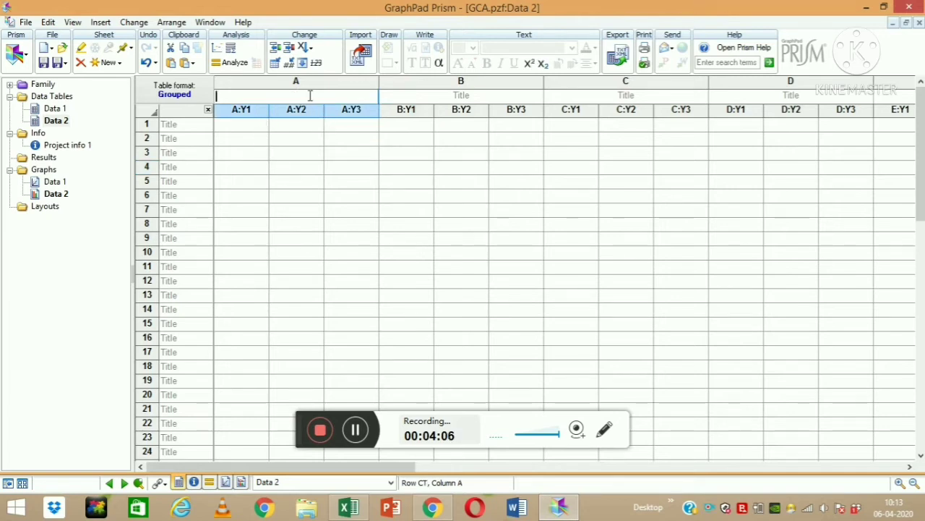
click(274, 167)
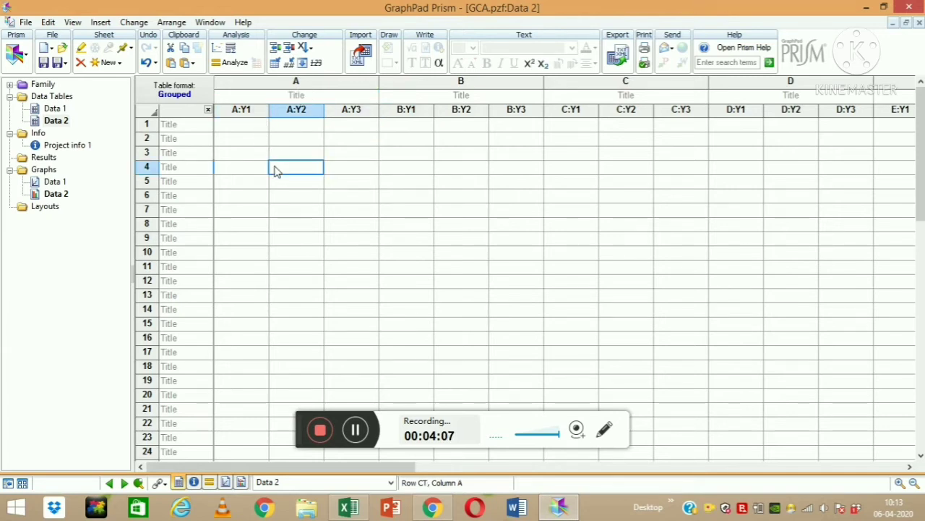
click(249, 95)
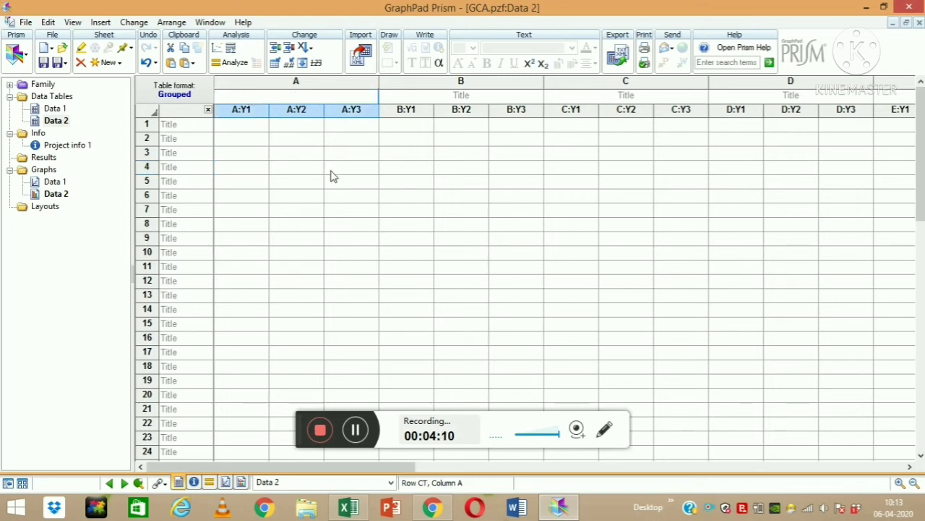
Switch to Excel and copy the OD (R1), OD (R2) and OD (R3) columns with headers, range H1:J6
click(351, 509)
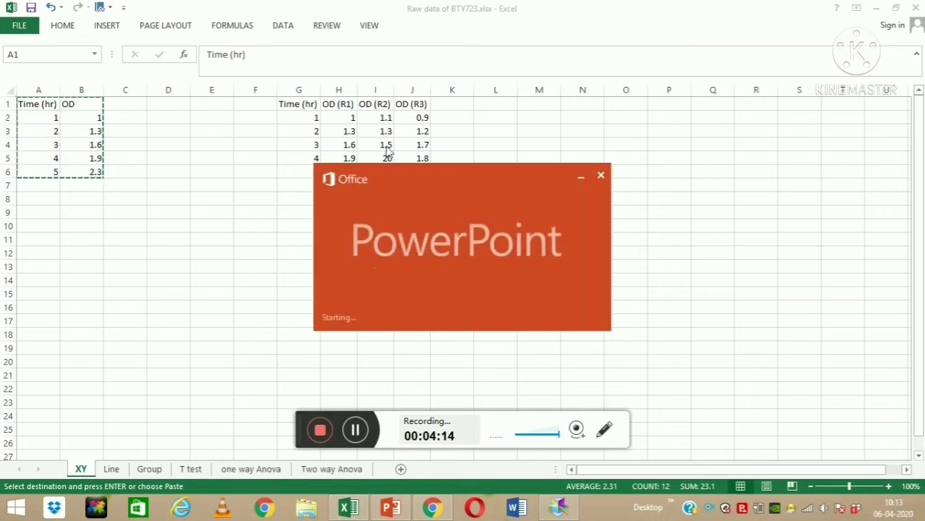
click(600, 176)
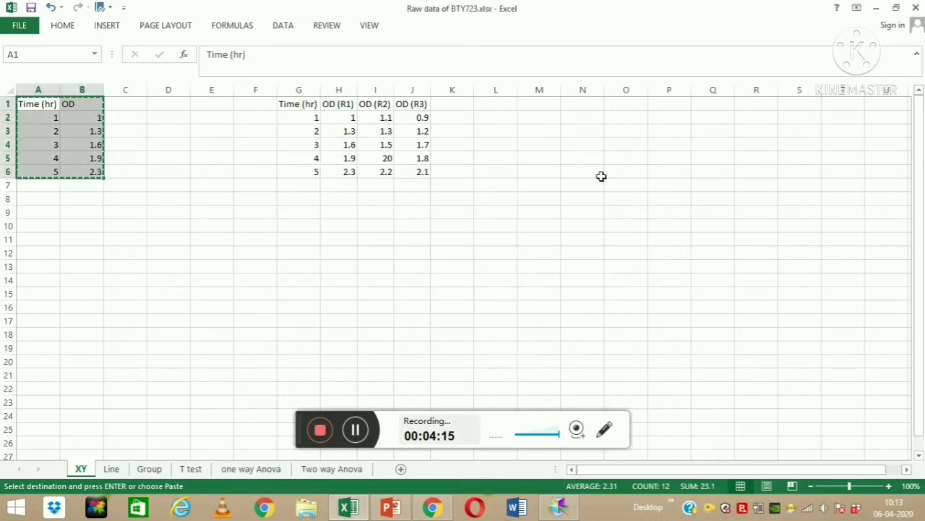
click(307, 104)
key(Right)
key(shift+Right)
key(shift+Right)
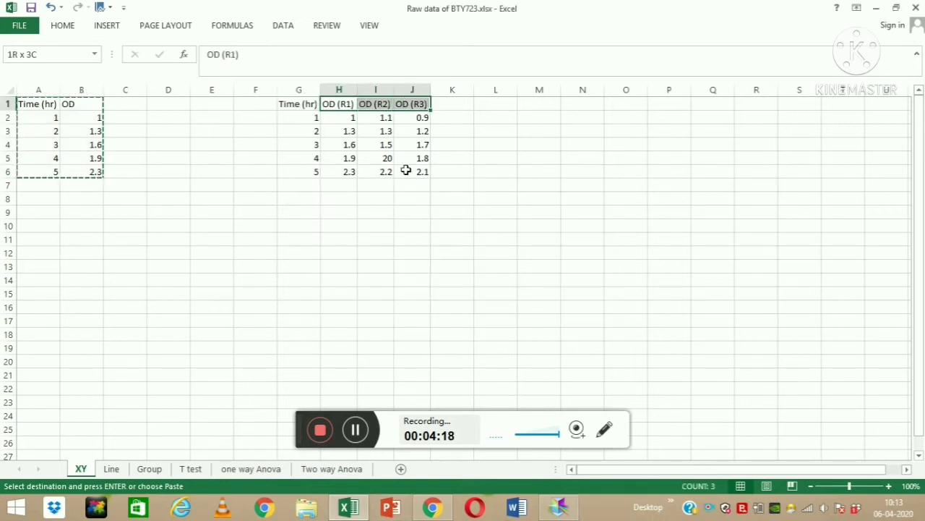
key(shift+Down)
key(shift+Down)
key(shift+Down)
key(shift+Down)
key(shift+Down)
key(ctrl+c)
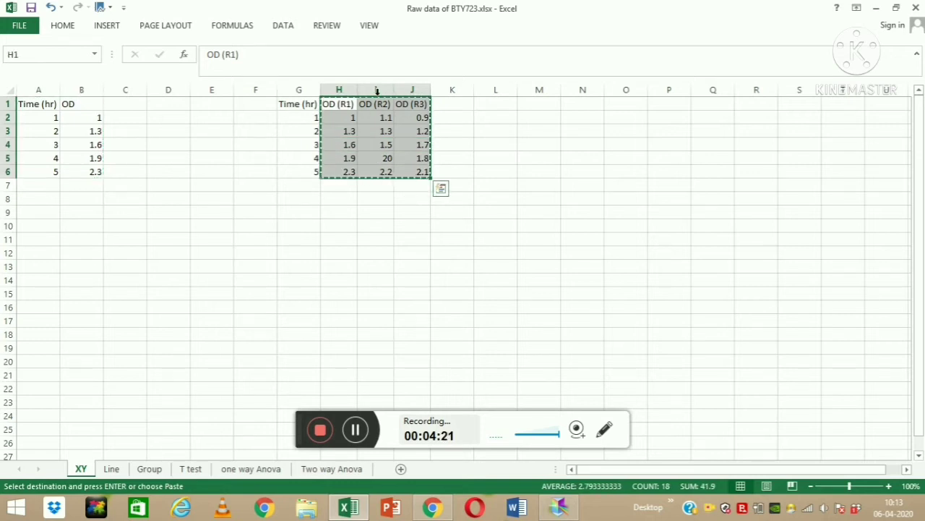
Switch back to GraphPad Prism, paste the replicates into group A of Data 2, and title the group OD
click(355, 510)
click(232, 127)
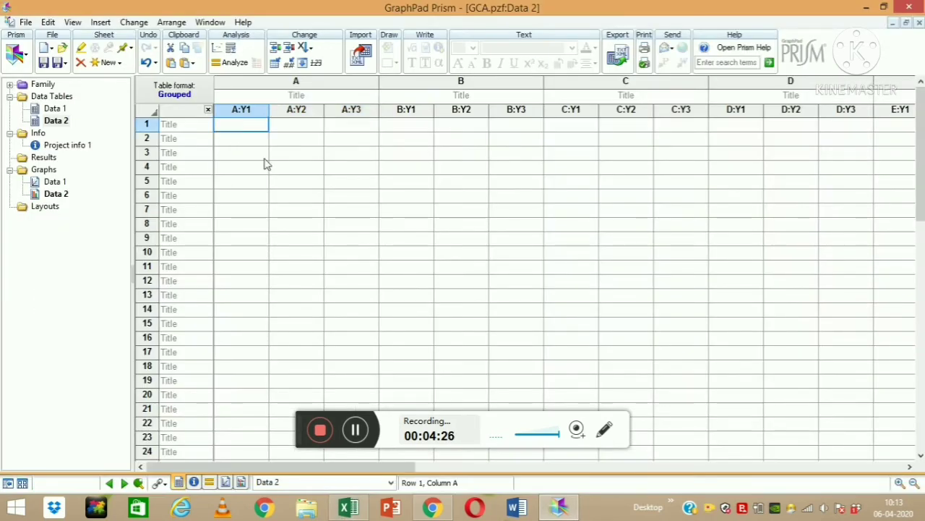
key(ctrl+v)
click(325, 97)
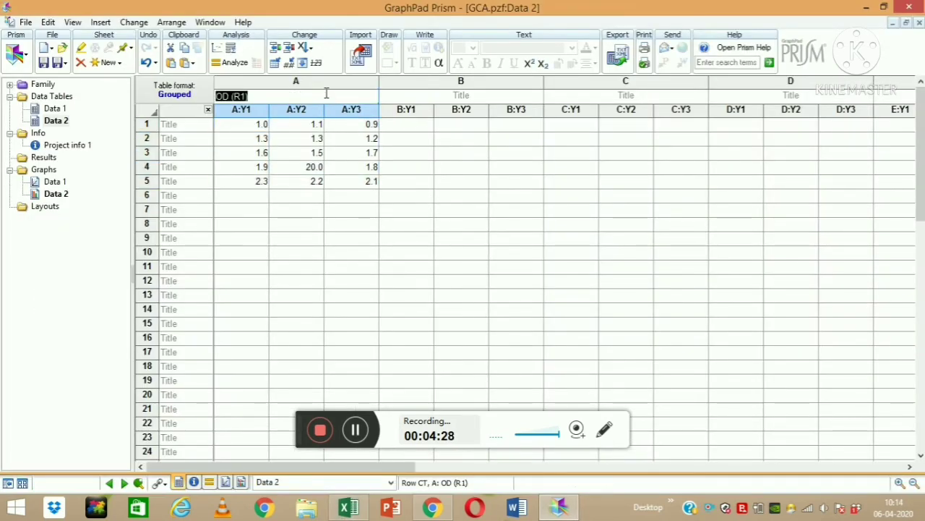
text(OD)
click(468, 296)
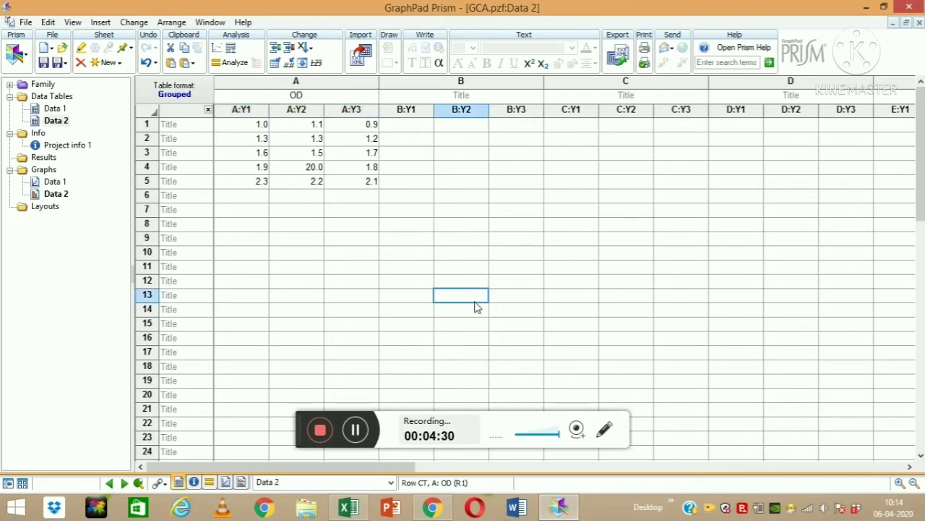
Enter the row titles 1, 2, 3, 4 and 5 for the five data rows of Data 2
click(168, 125)
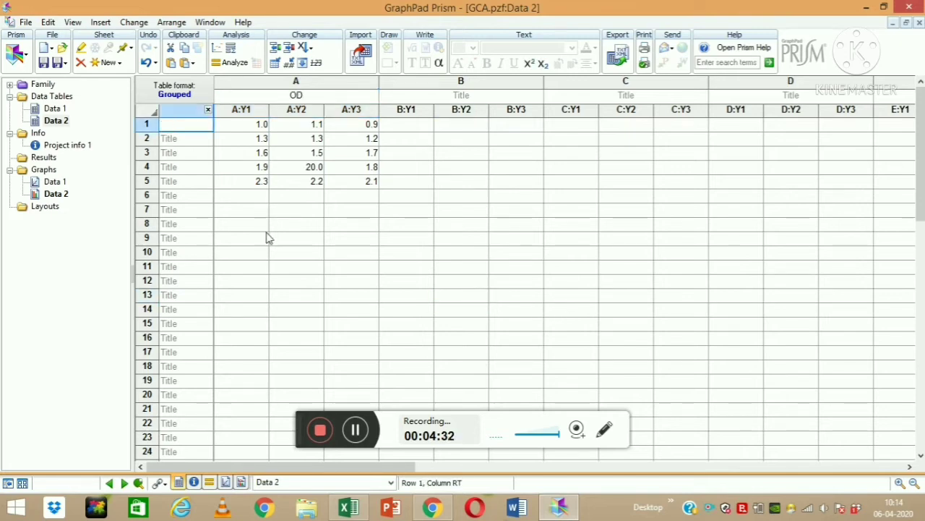
text(1)
key(Return)
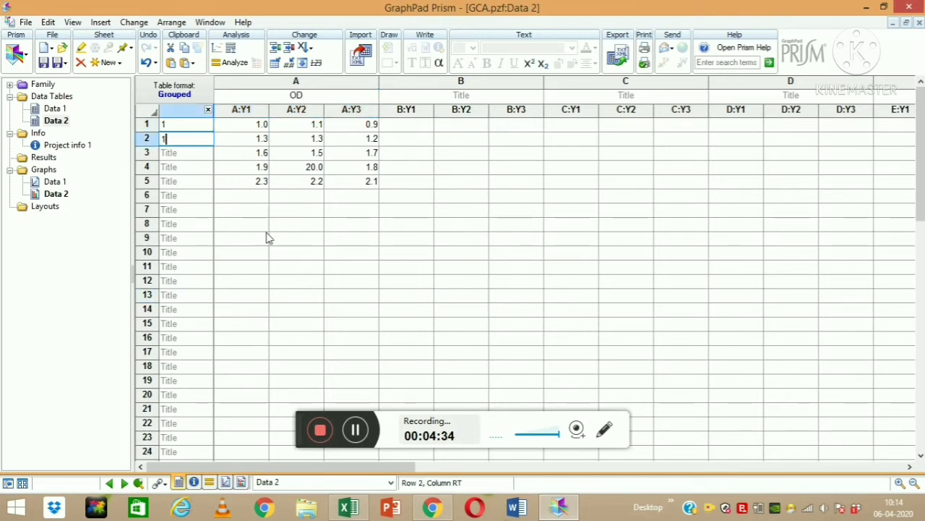
key(Return)
key(Up)
text(2)
key(Return)
text(3)
key(Return)
text(4)
key(Return)
key(Return)
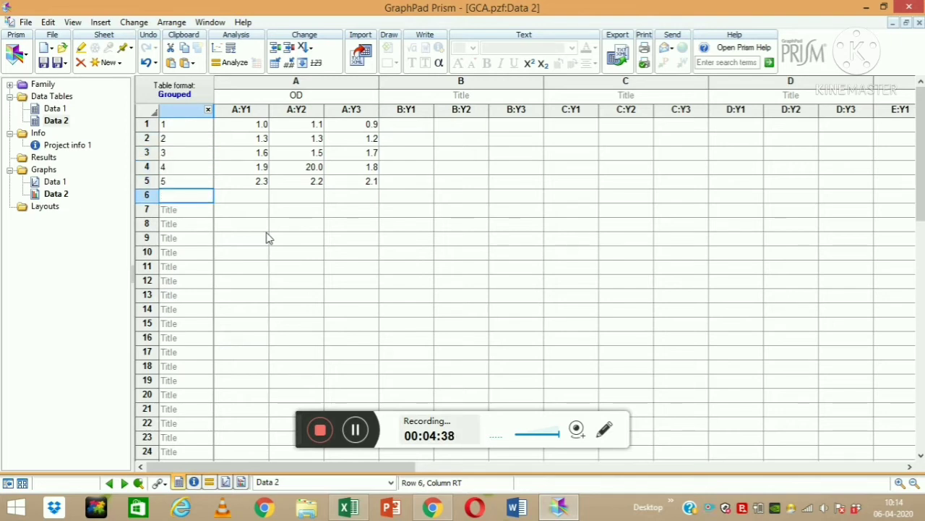
click(372, 227)
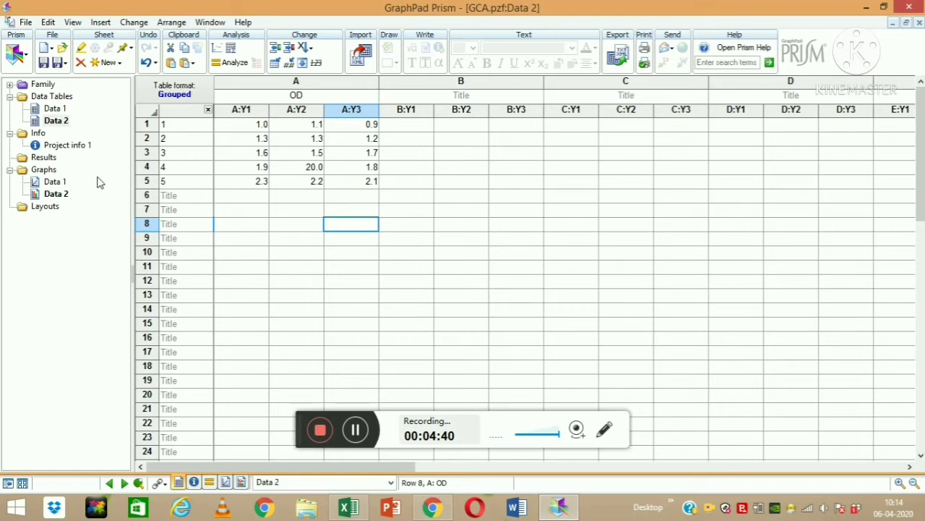
Examine the Data 2 bar graph and its error bars against the values in the Data 2 table
click(58, 195)
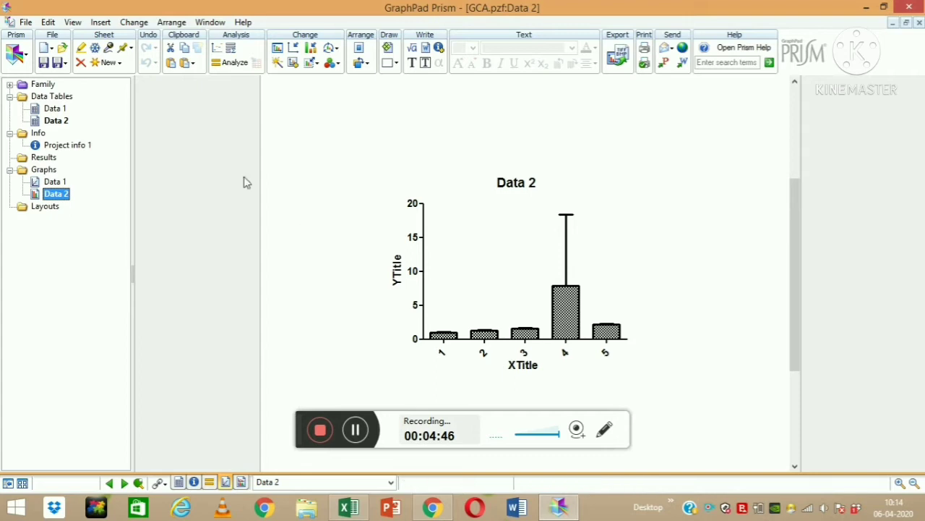
click(63, 125)
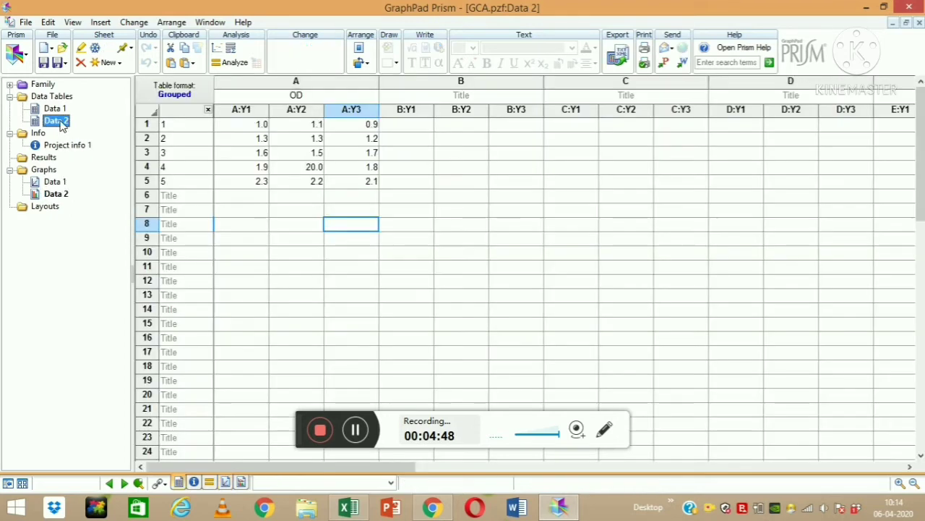
double_click(347, 154)
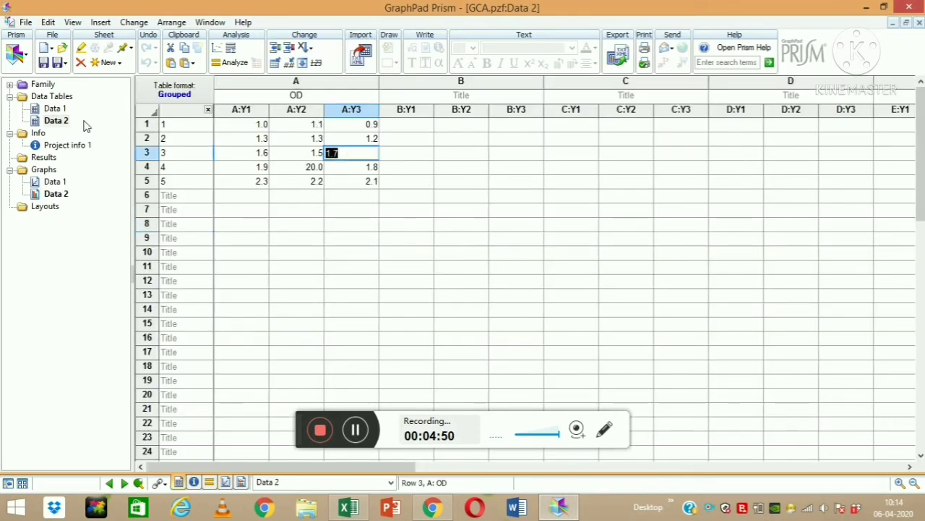
click(57, 193)
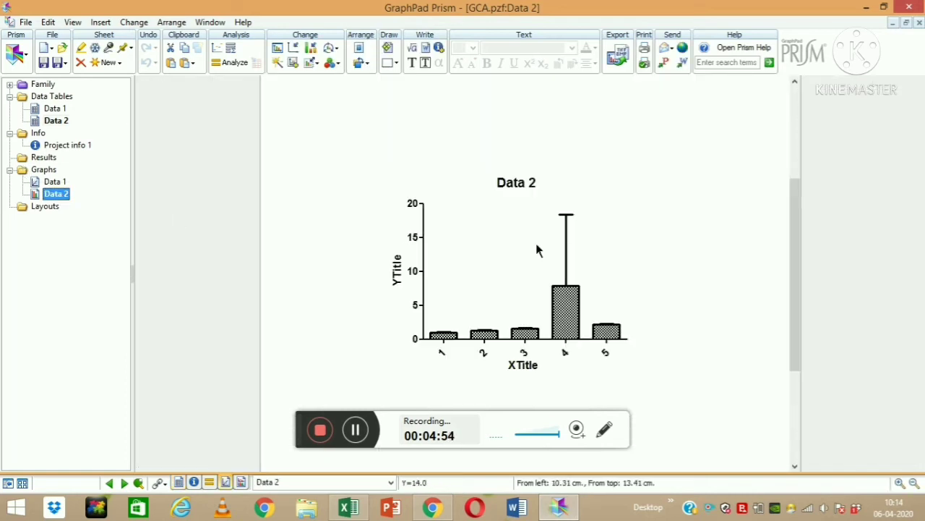
click(567, 249)
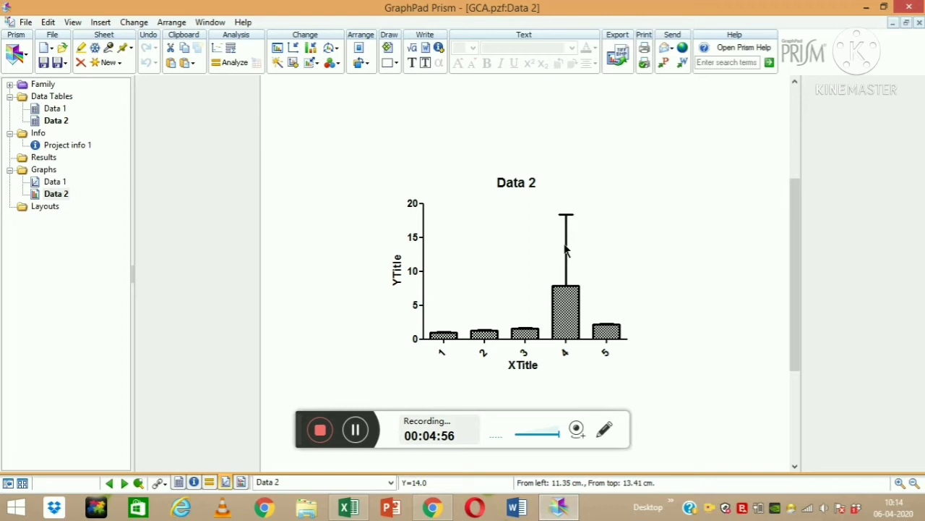
Set the Data 2 graph's X-axis title to Time (hr) and its Y-axis title to OD
double_click(523, 365)
key(Delete)
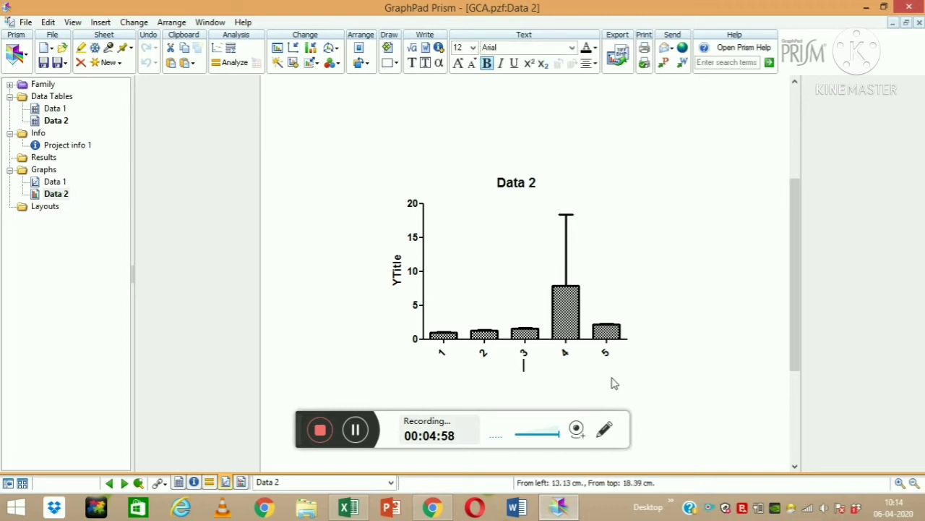
text(Time)
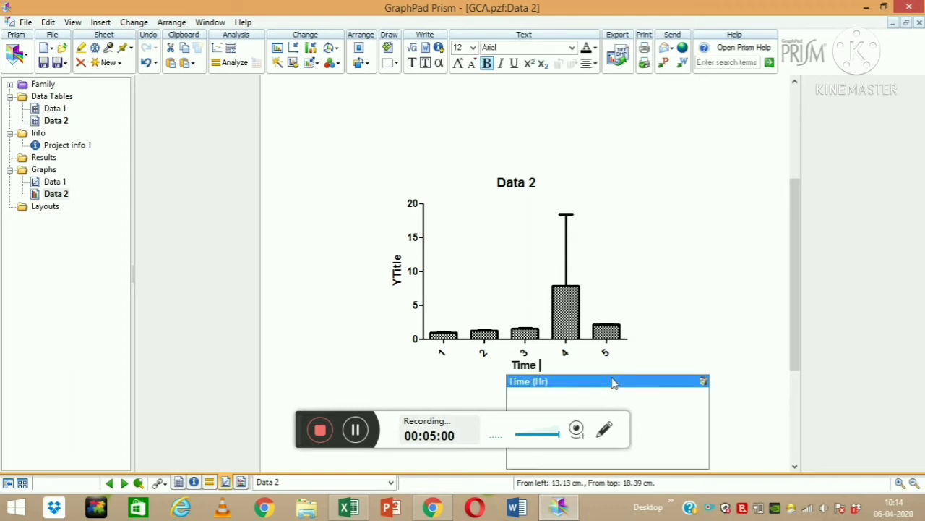
text( (hr)
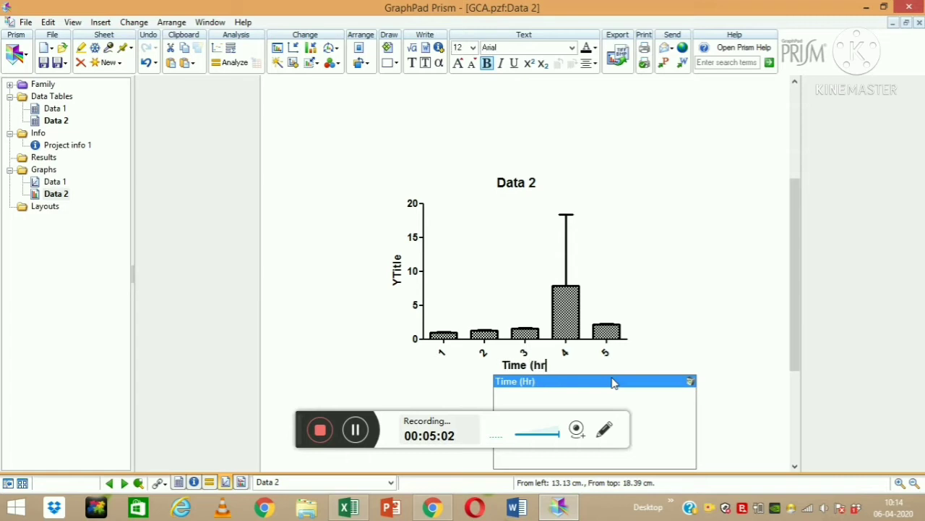
text())
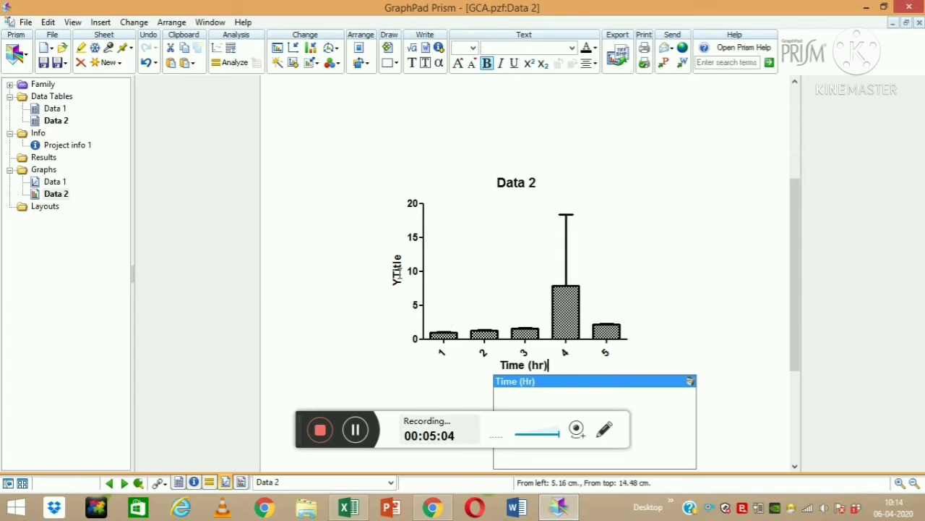
double_click(397, 271)
text(OD)
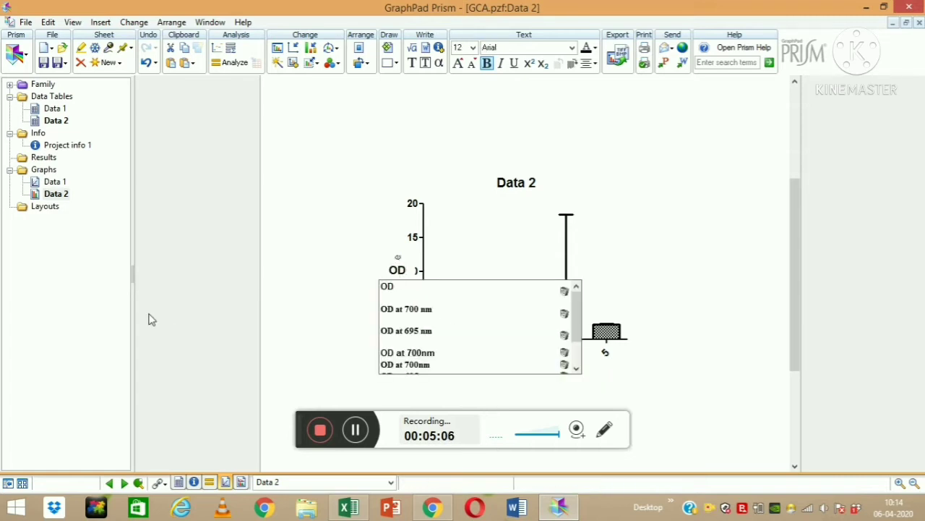
click(265, 327)
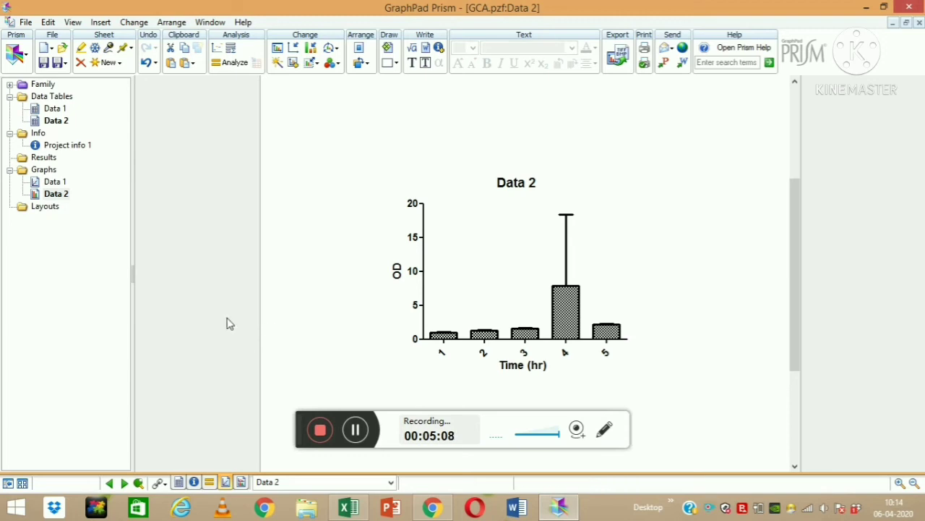
Close GraphPad Prism and relaunch it from the desktop
mouse_move(914, 7)
click(913, 7)
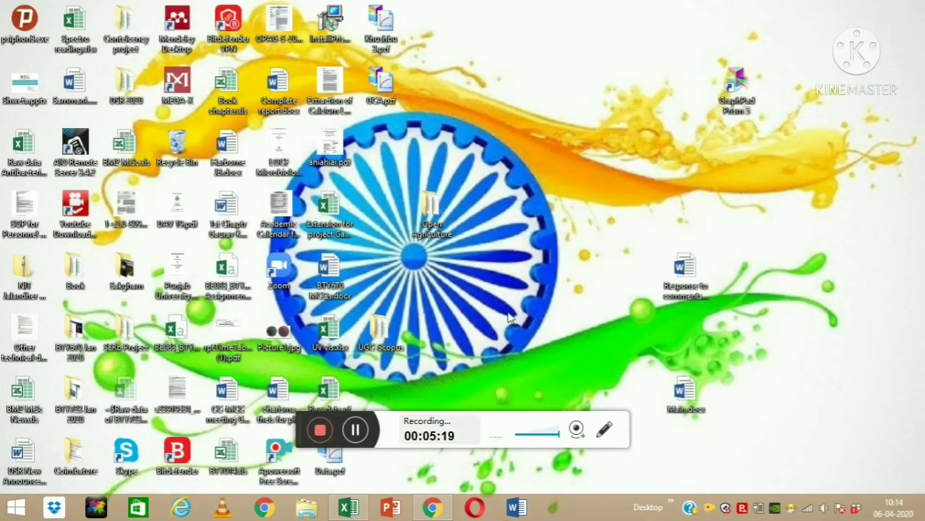
double_click(739, 85)
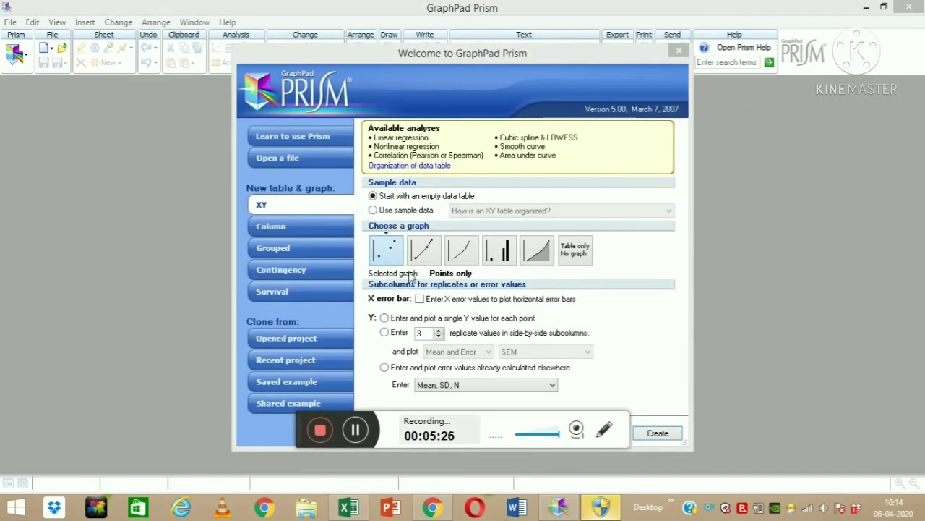
Create an empty Column data table with a vertical column bar graph that plots the Mean
click(299, 231)
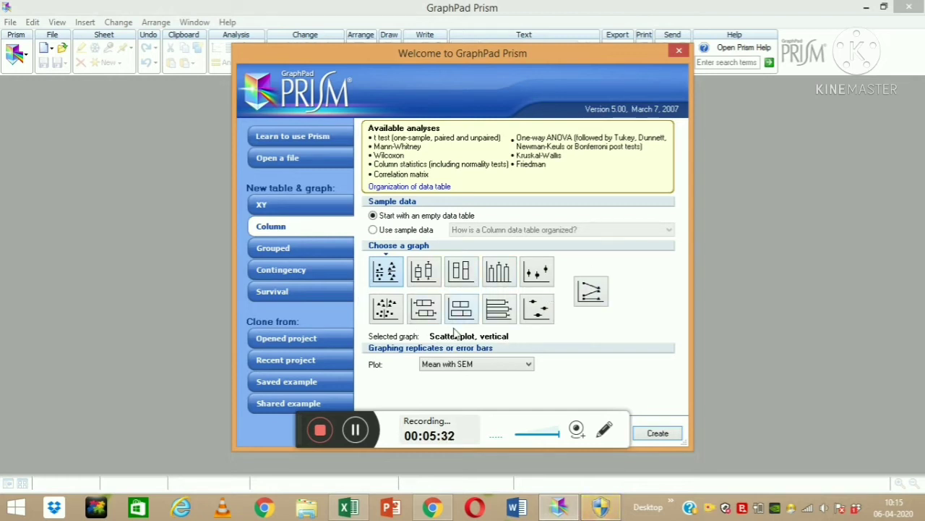
click(506, 282)
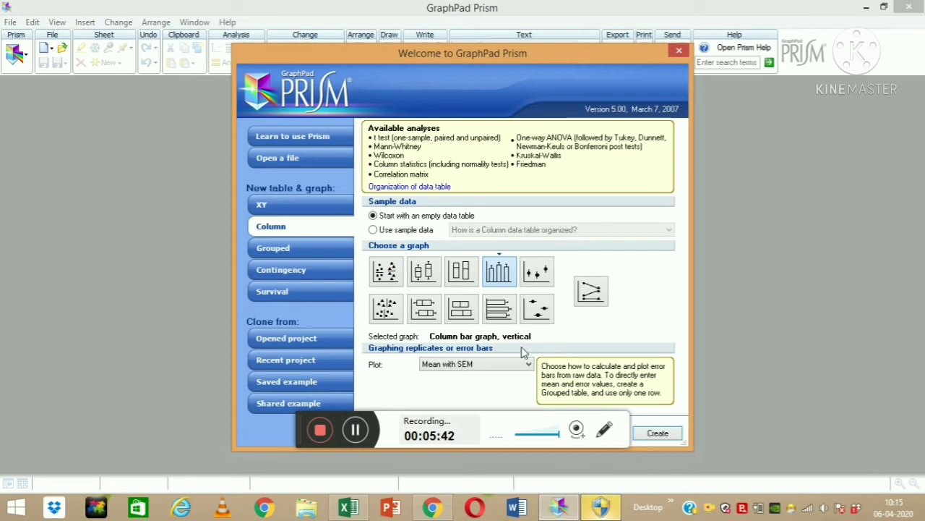
click(488, 366)
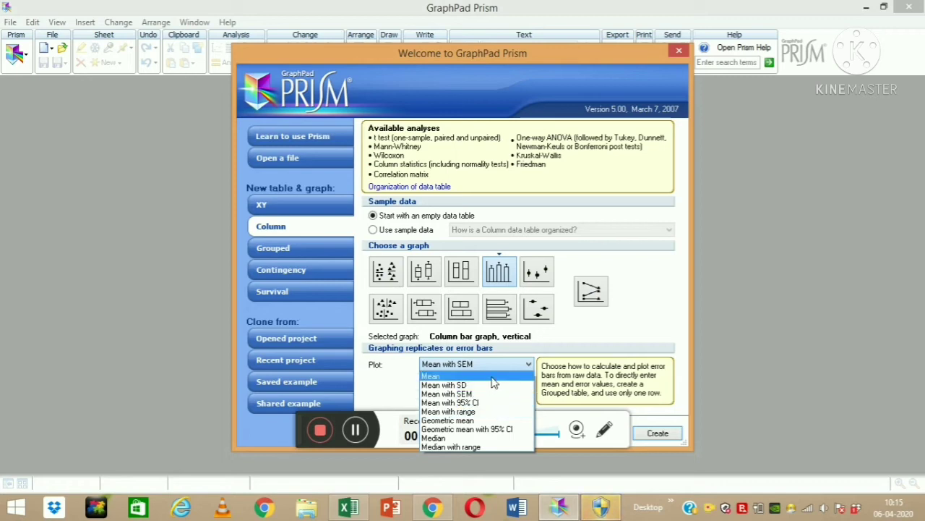
click(491, 376)
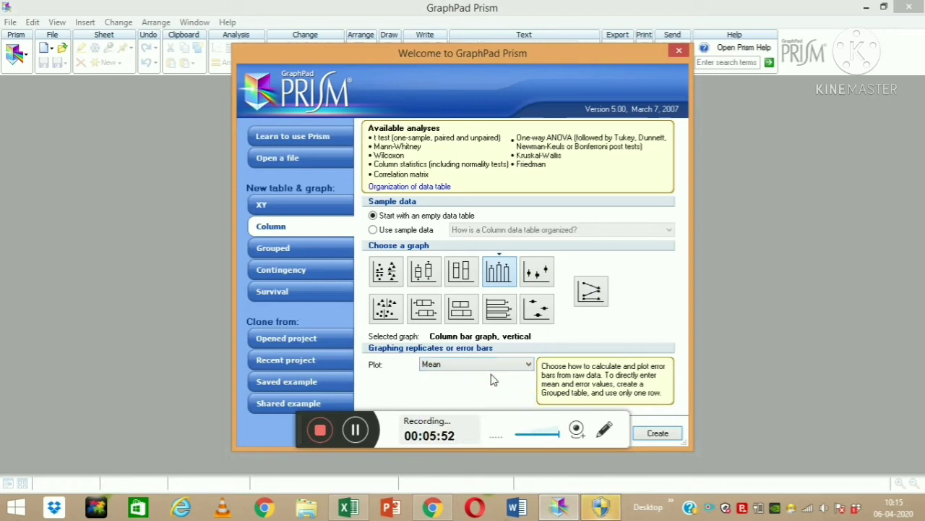
click(658, 433)
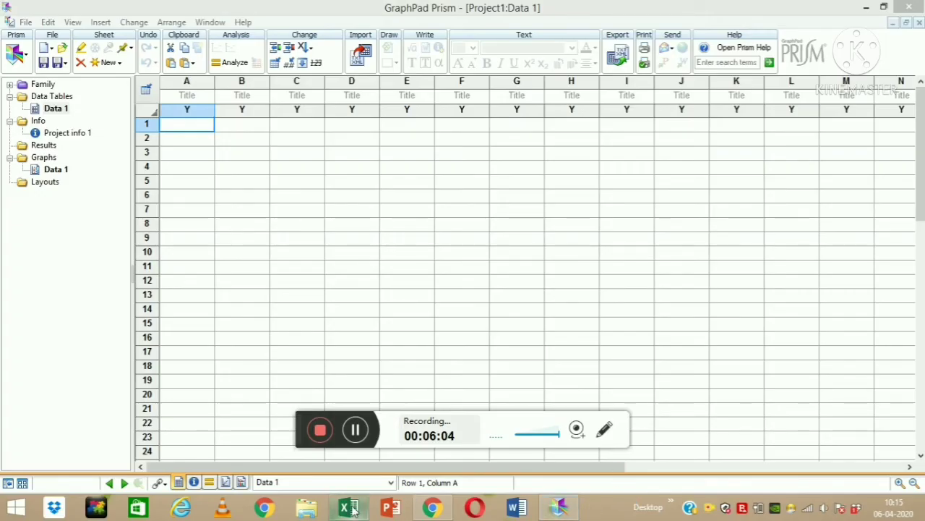
Switch to Excel and examine the drug names and their temperatures on the Line sheet
click(350, 510)
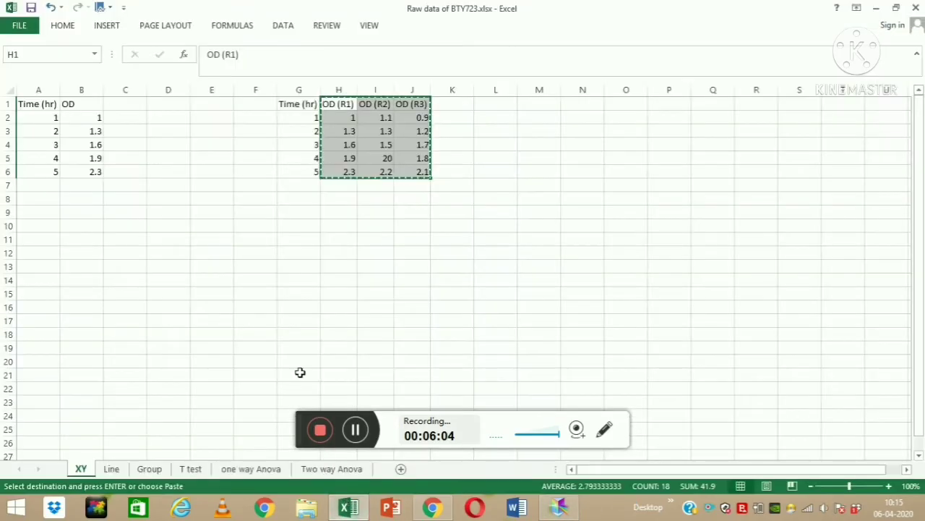
click(112, 470)
click(148, 184)
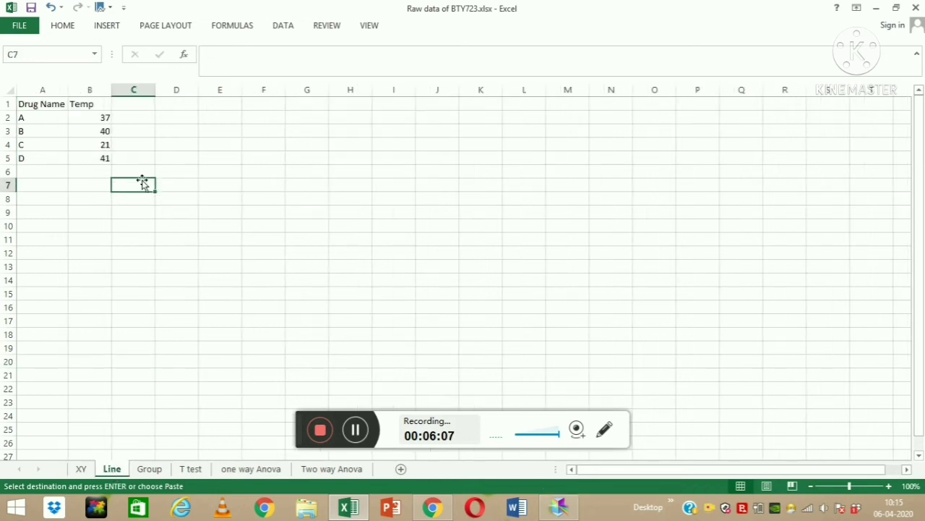
key(Left)
key(Left)
key(Up)
key(Up)
key(Up)
key(Up)
key(Up)
key(Up)
key(Right)
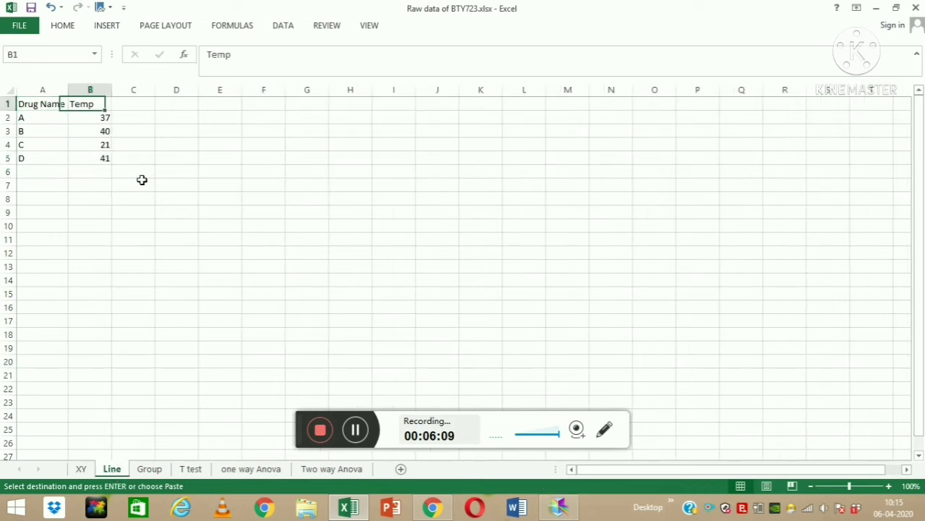
key(Left)
key(Down)
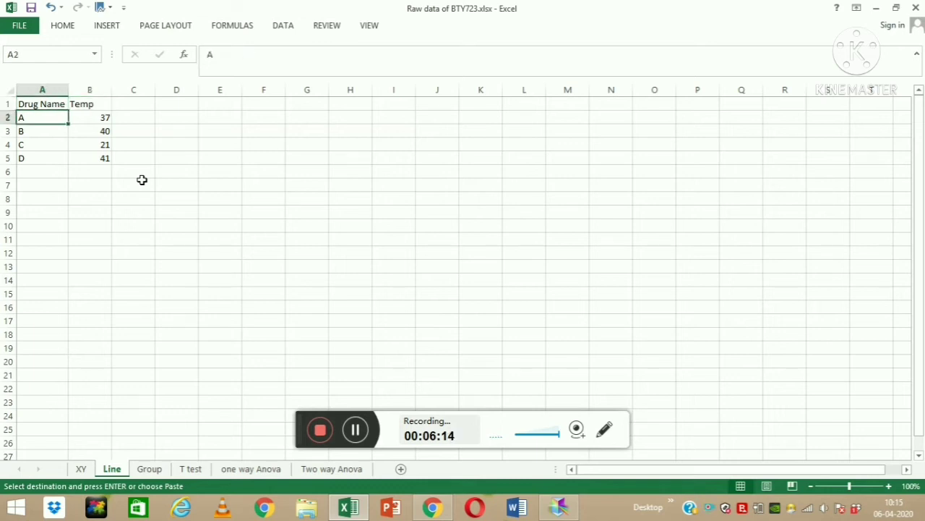
key(Right)
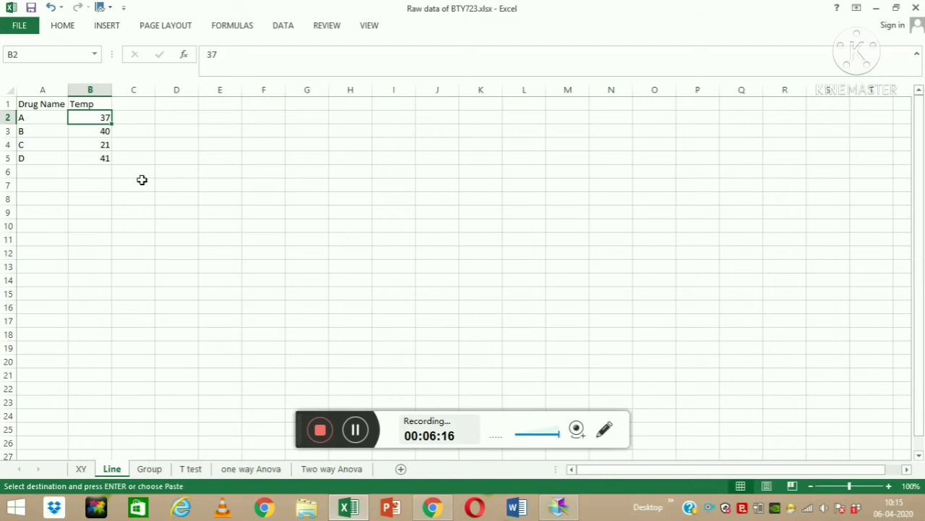
key(Down)
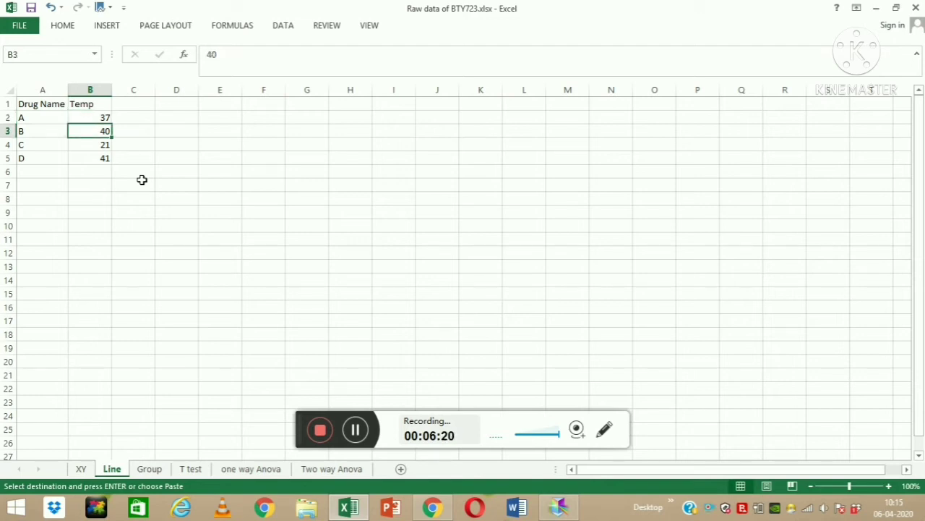
key(Down)
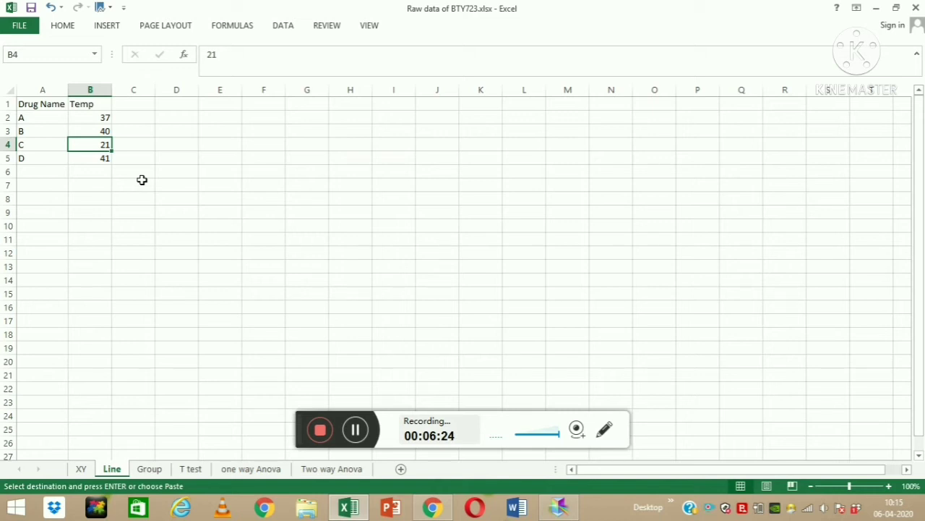
key(Down)
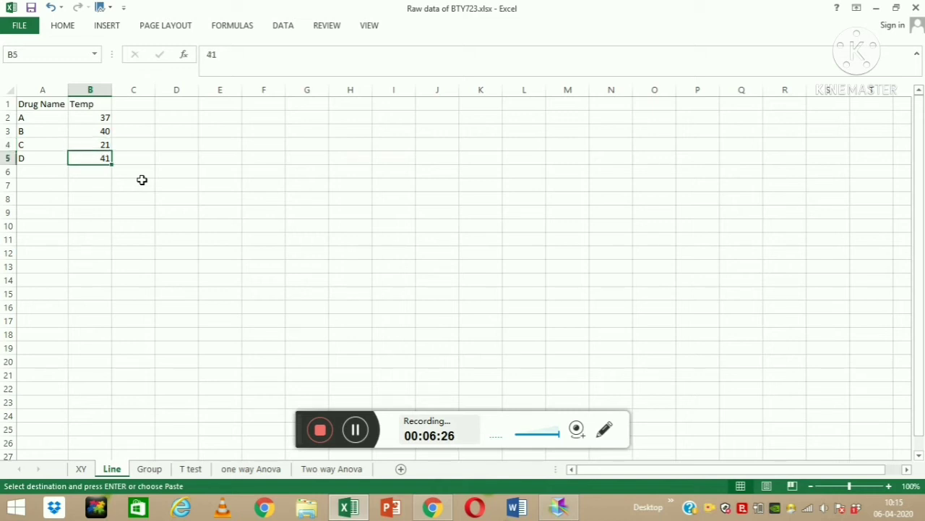
Copy the Temp column with its header, B1:B5, from the Line sheet
key(Up)
key(Up)
key(Up)
key(Up)
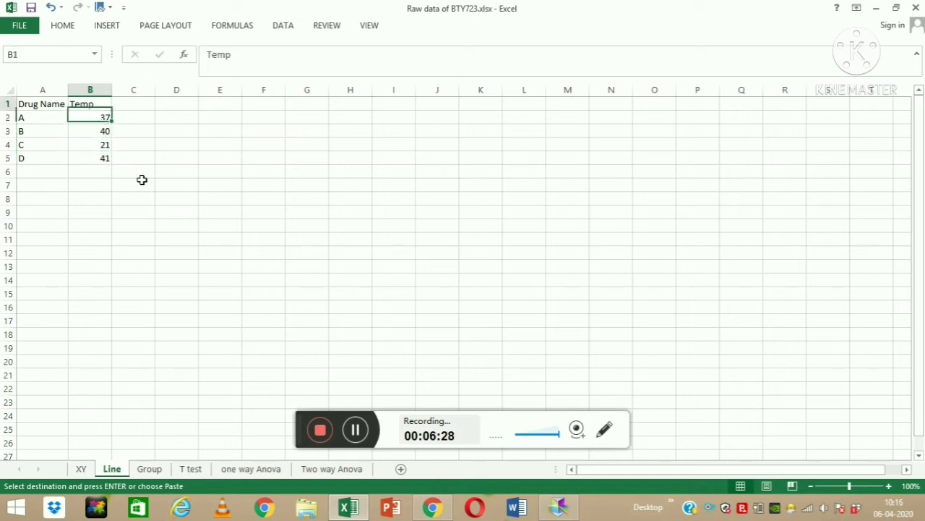
key(shift+Down)
key(shift+Down)
key(shift+Down)
key(shift+Down)
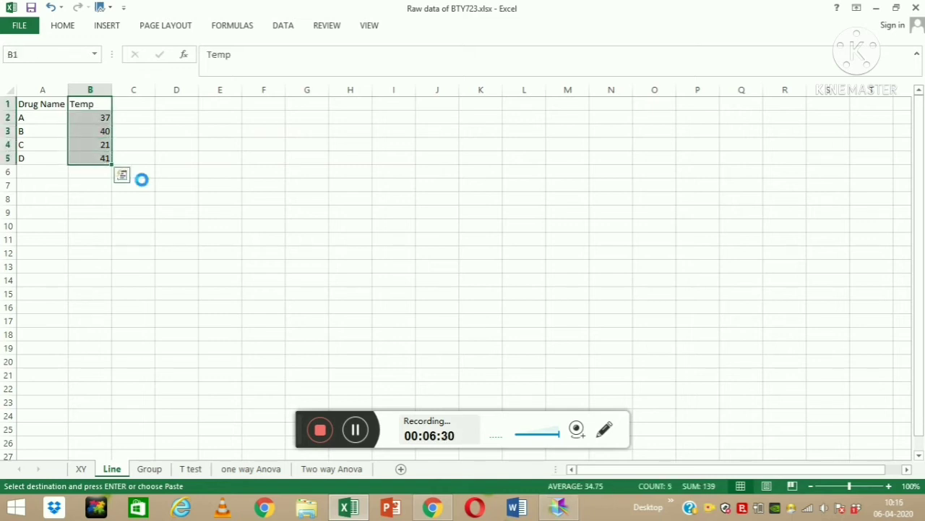
key(ctrl+c)
Switch to GraphPad Prism and paste the copied Temp data into column A of Data 1, starting at the column title
click(559, 507)
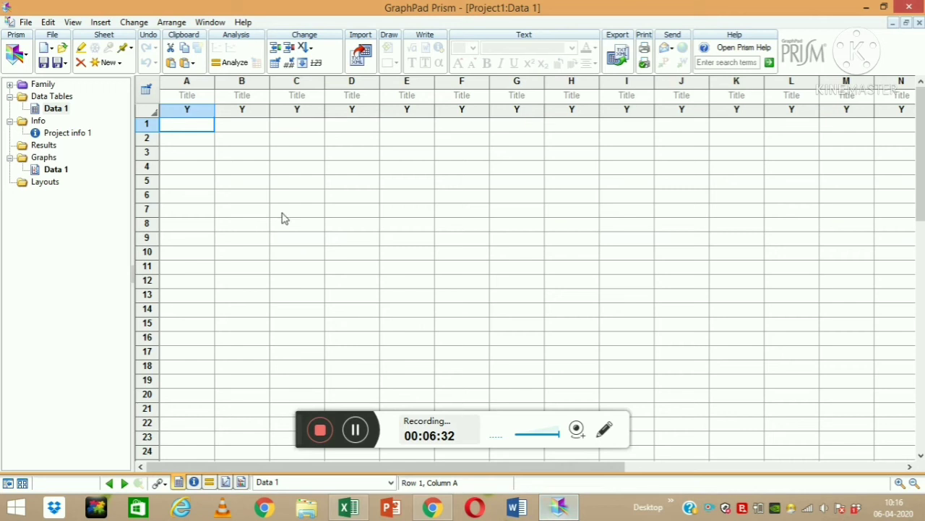
click(260, 142)
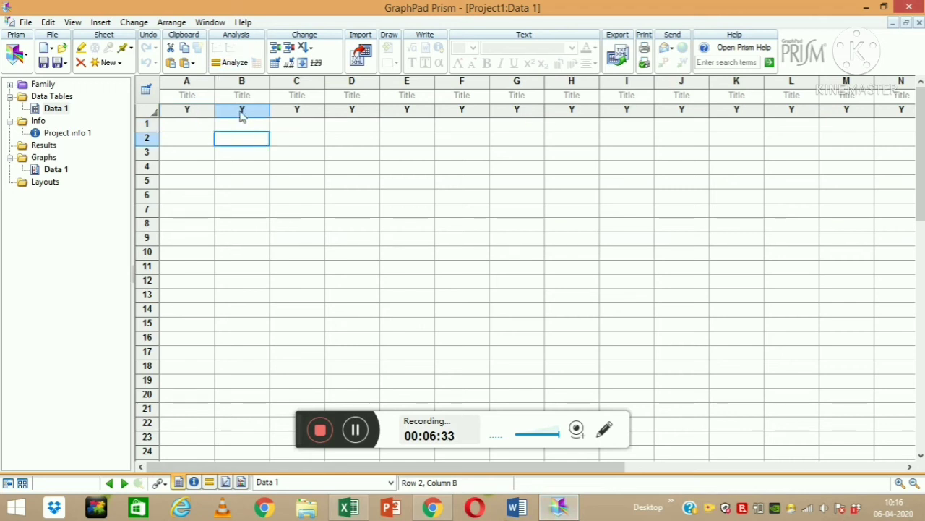
click(195, 94)
key(ctrl+v)
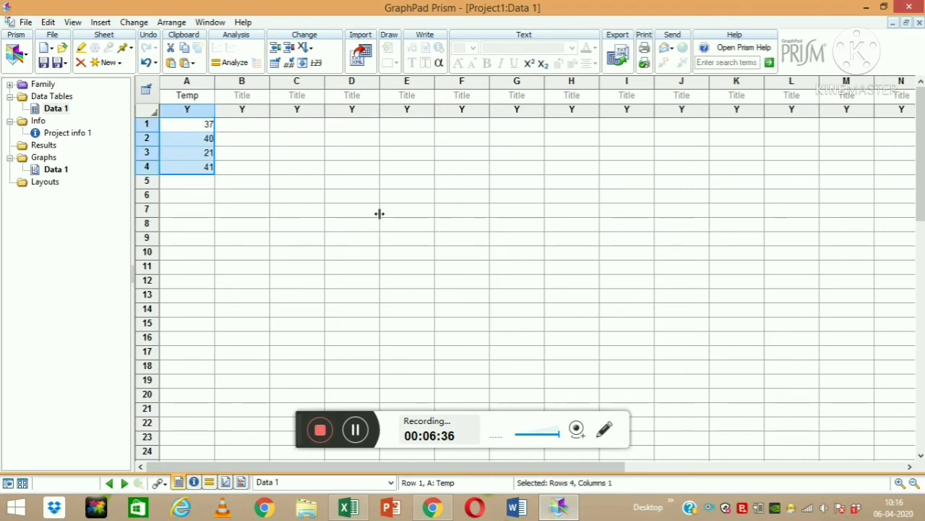
click(385, 215)
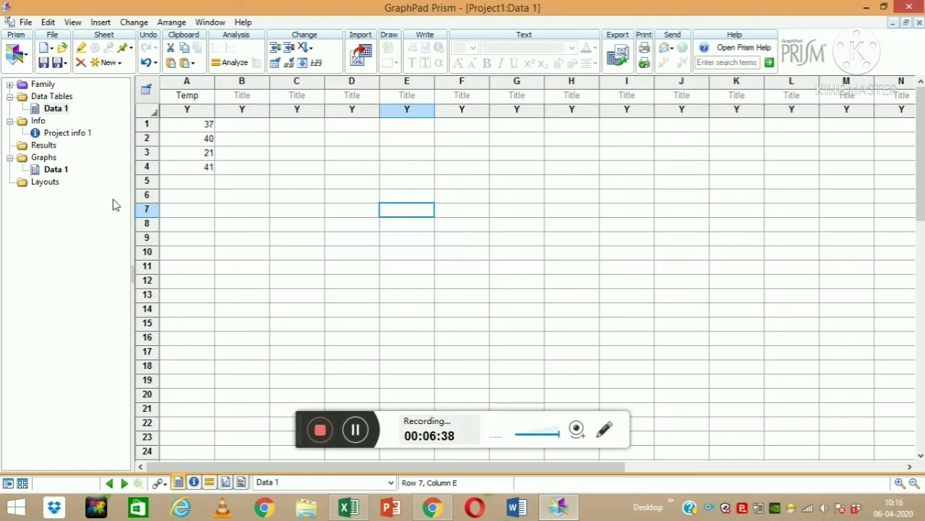
Open the Data 1 graph and choose the two-grouping-variable version with a separate bar for each row
click(56, 169)
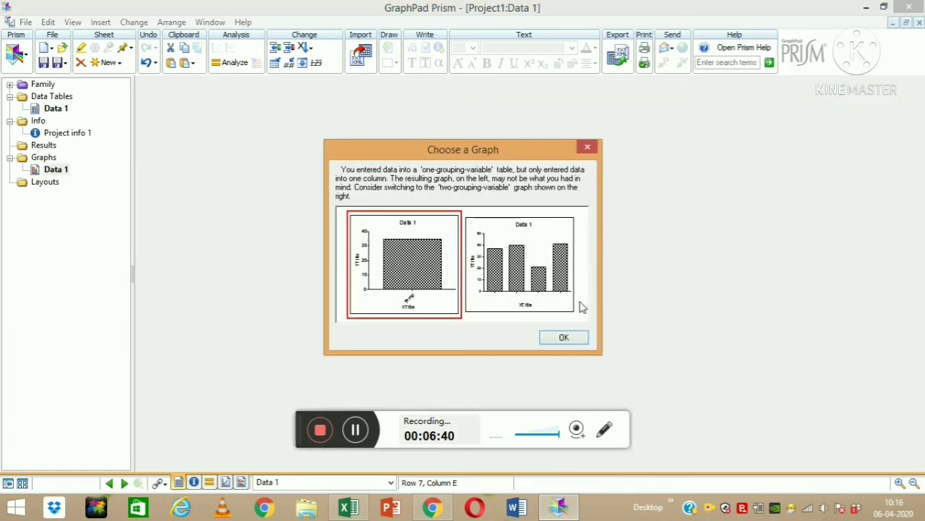
click(536, 282)
click(565, 338)
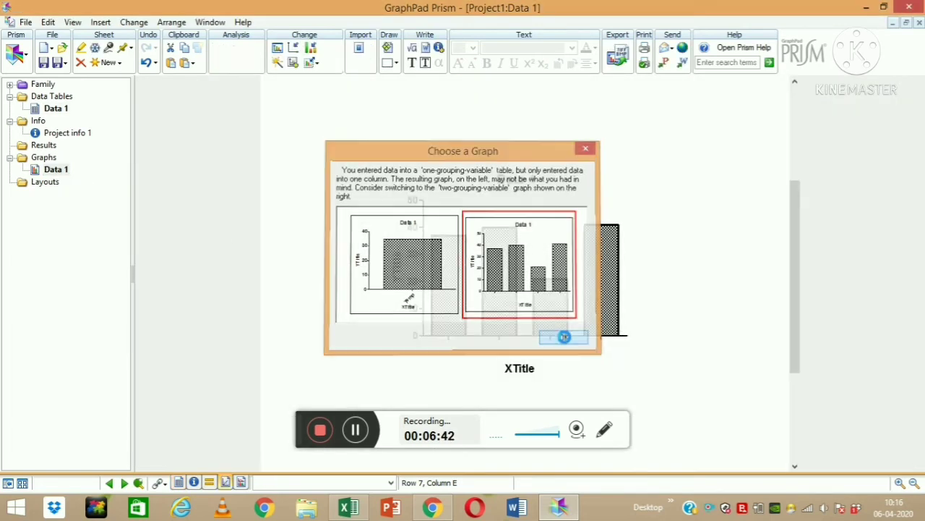
Set the Data 1 graph's X-axis title to Samples and its Y-axis title to Temp
double_click(520, 368)
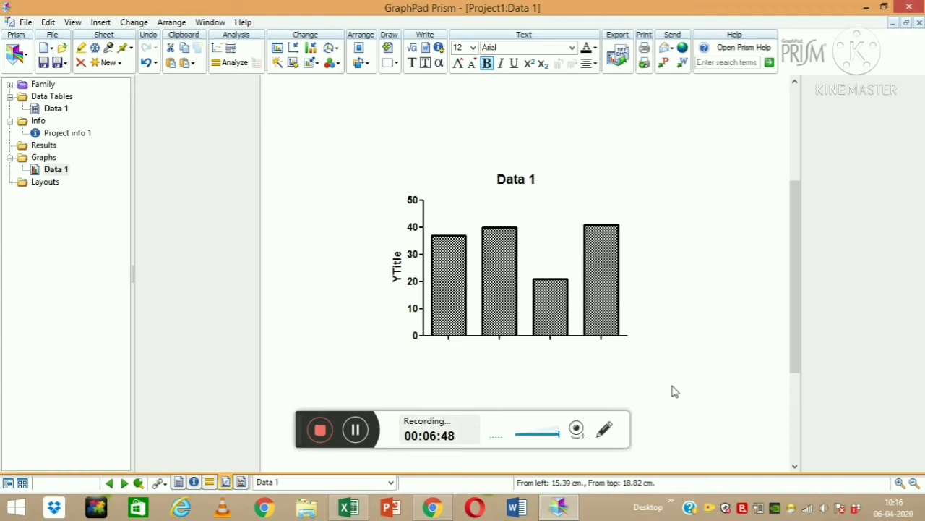
text(Samples)
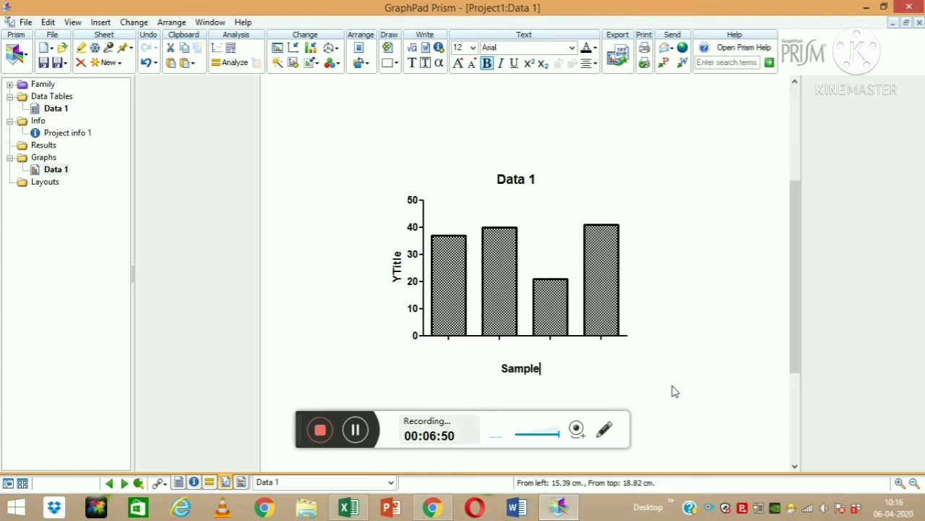
click(501, 363)
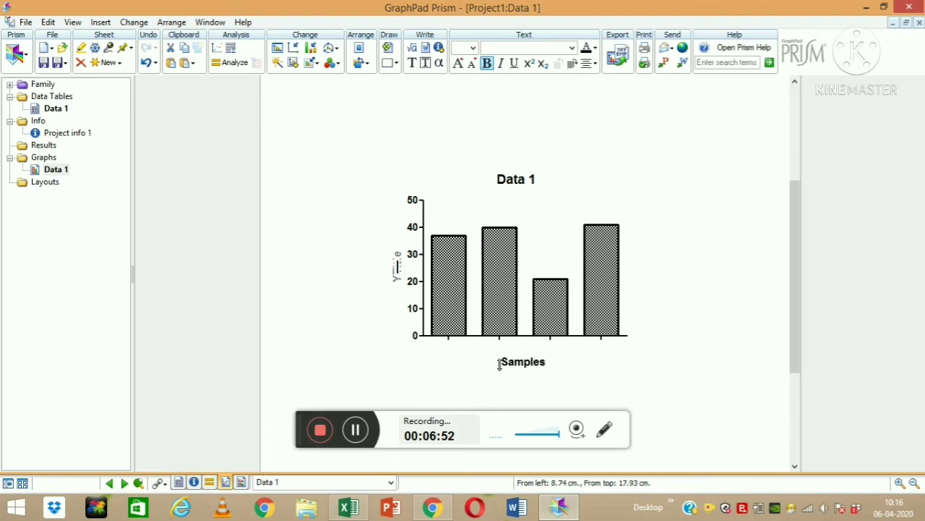
text(Temp)
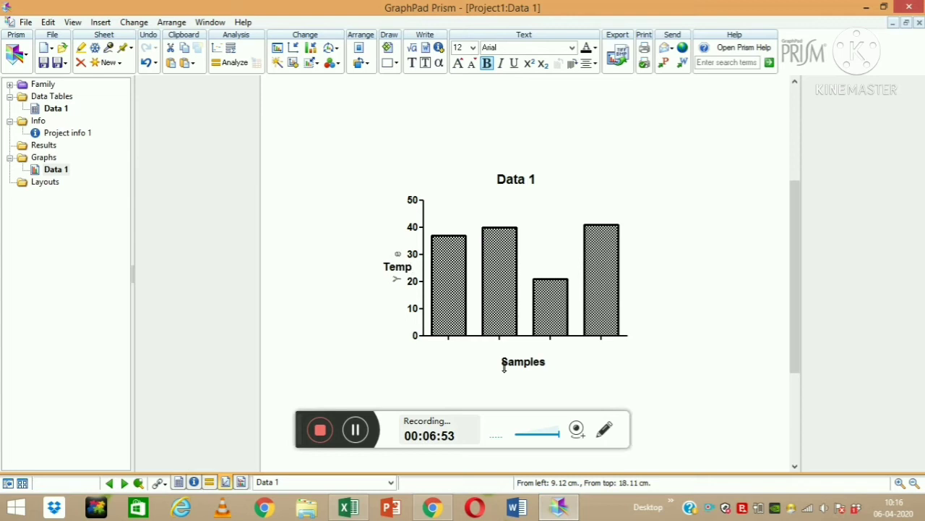
Change the title of the Data 1 graph to "drug response"
double_click(519, 180)
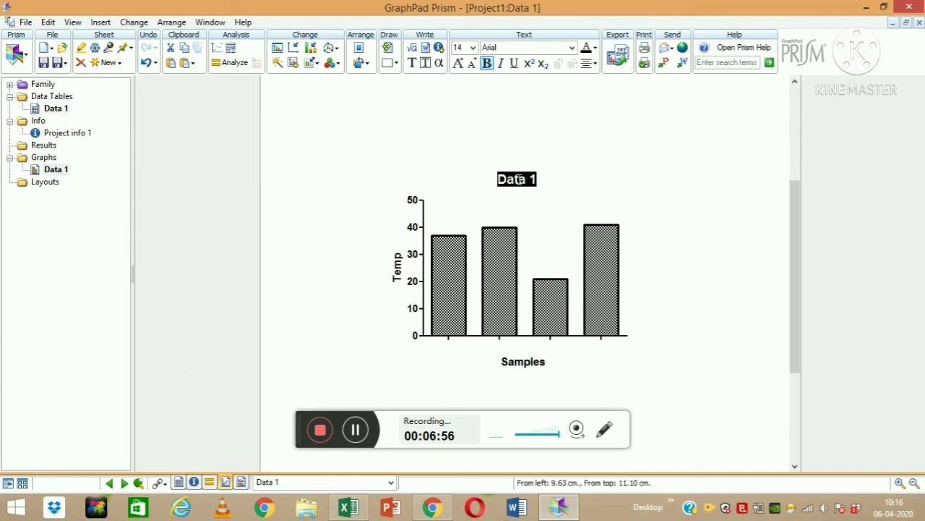
text(drug )
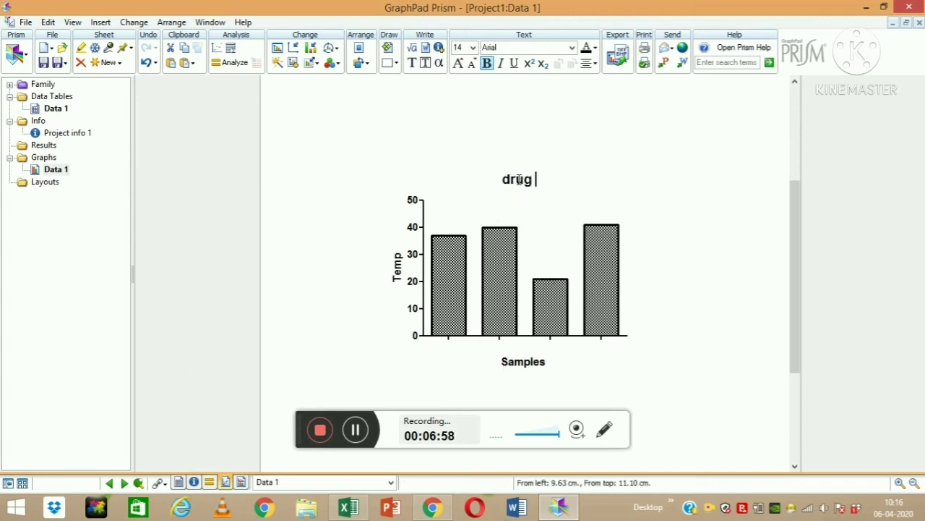
text(response)
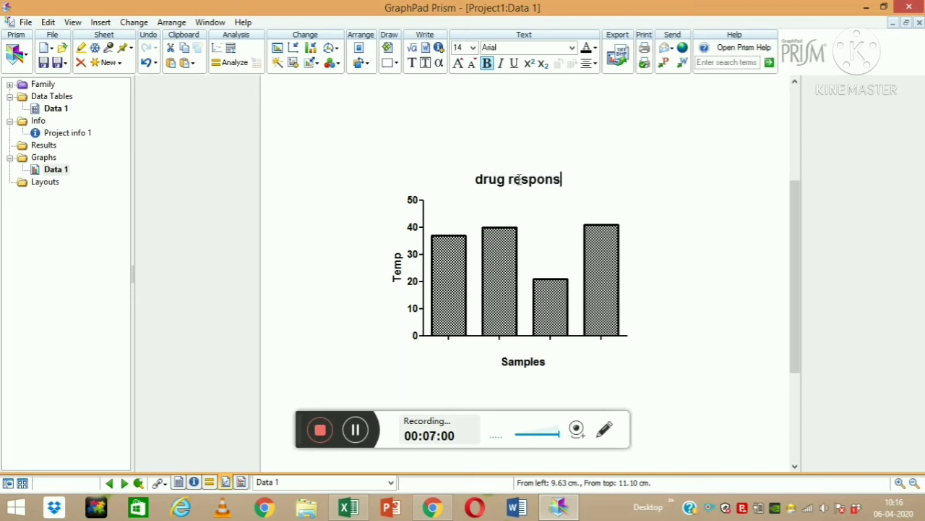
click(260, 168)
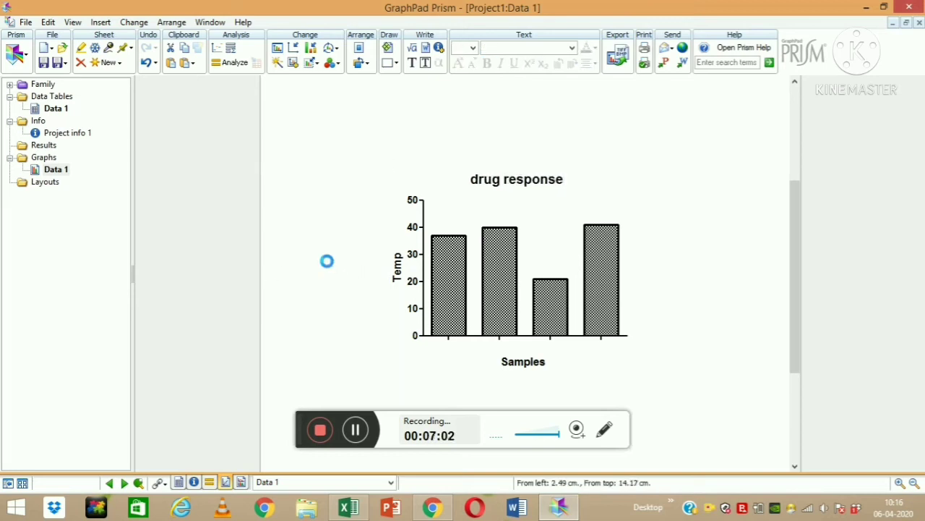
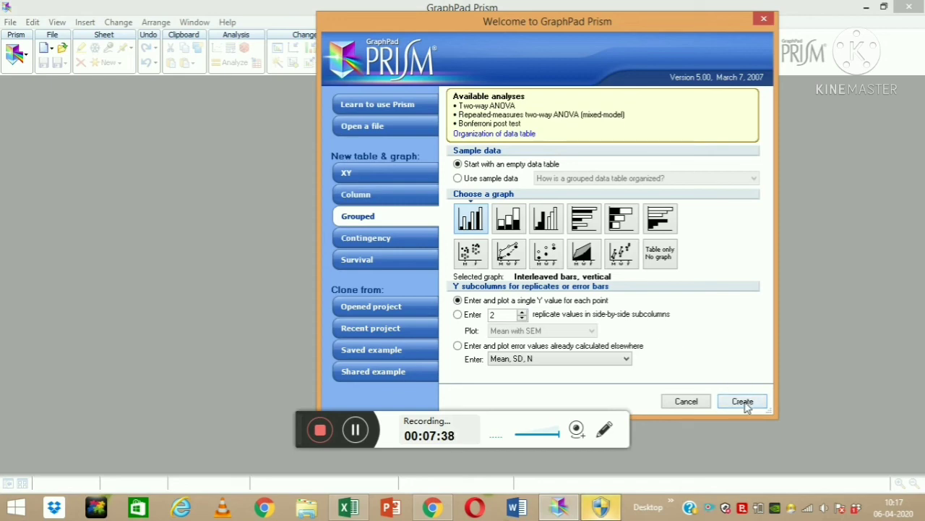
Create an empty Grouped table with an interleaved vertical bar graph and a single Y value for each point
click(745, 404)
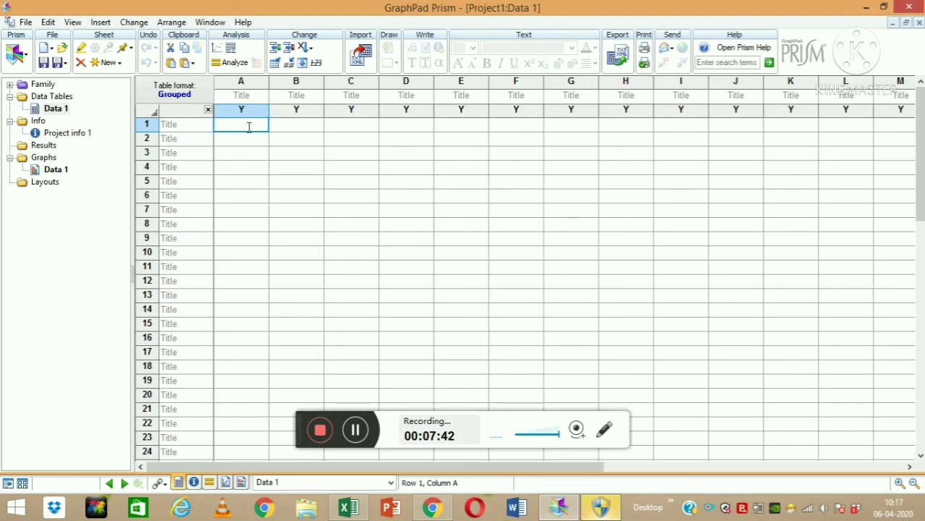
Switch to Excel and copy the adult, children and olds temperature columns with their headings, B1:D5, from the Group sheet
click(348, 508)
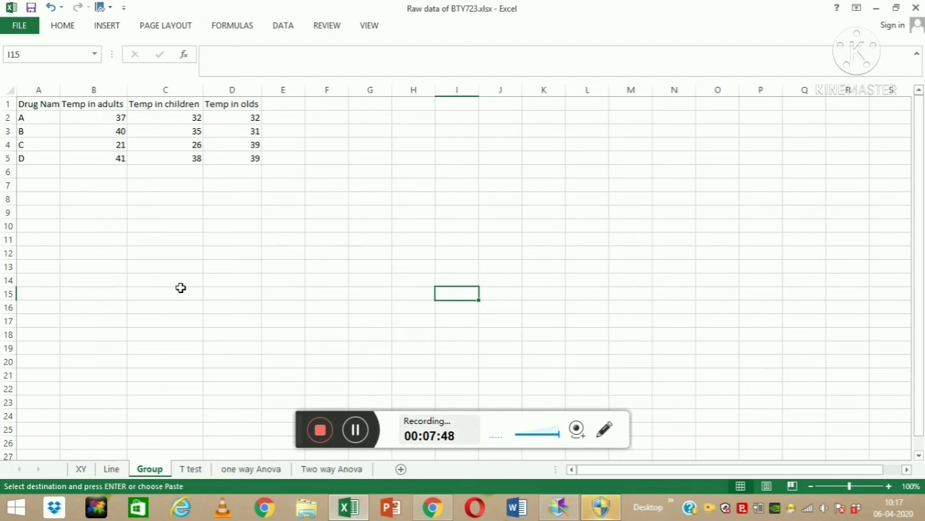
click(39, 116)
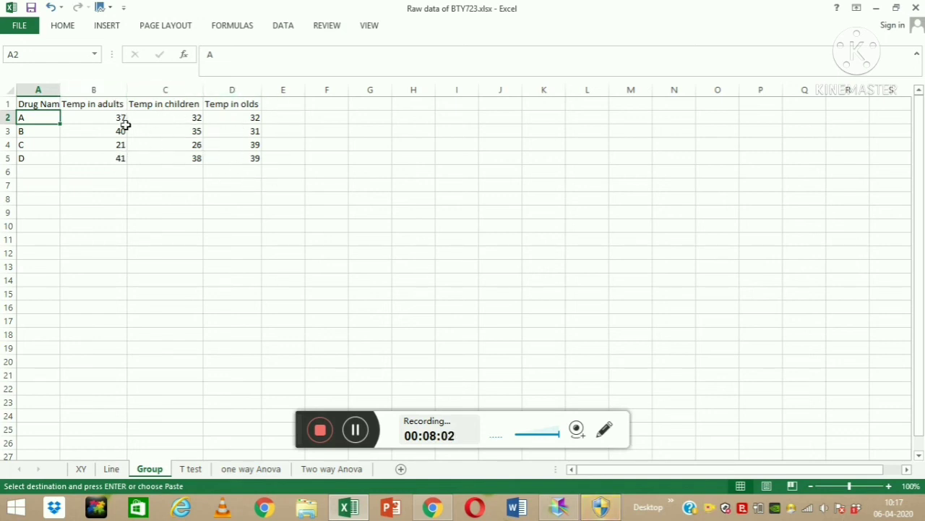
click(94, 117)
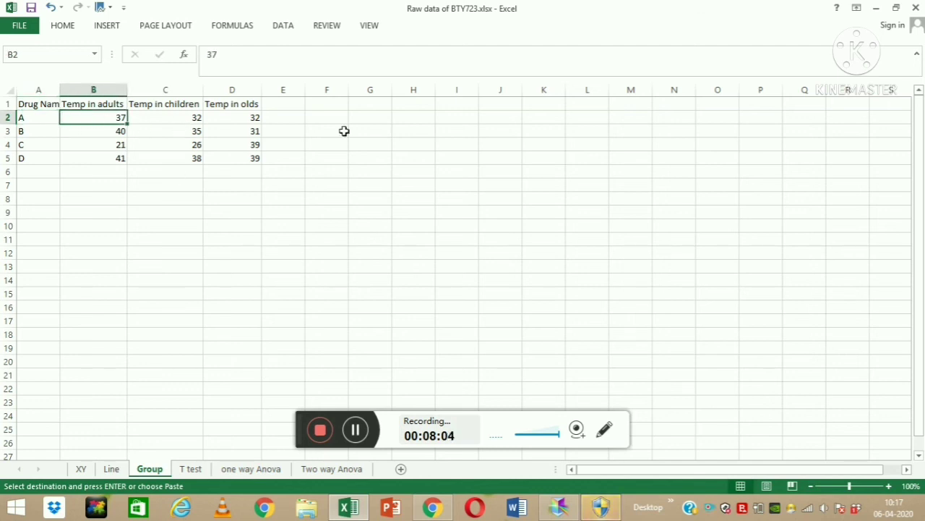
key(Up)
key(shift+Down)
key(shift+Down)
key(shift+Down)
key(shift+Down)
key(shift+Right)
key(shift+Right)
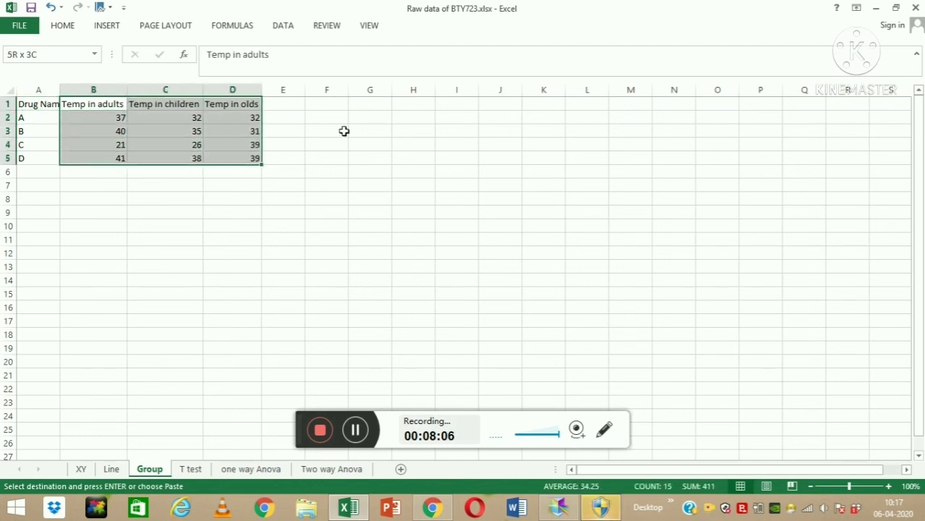
key(ctrl+c)
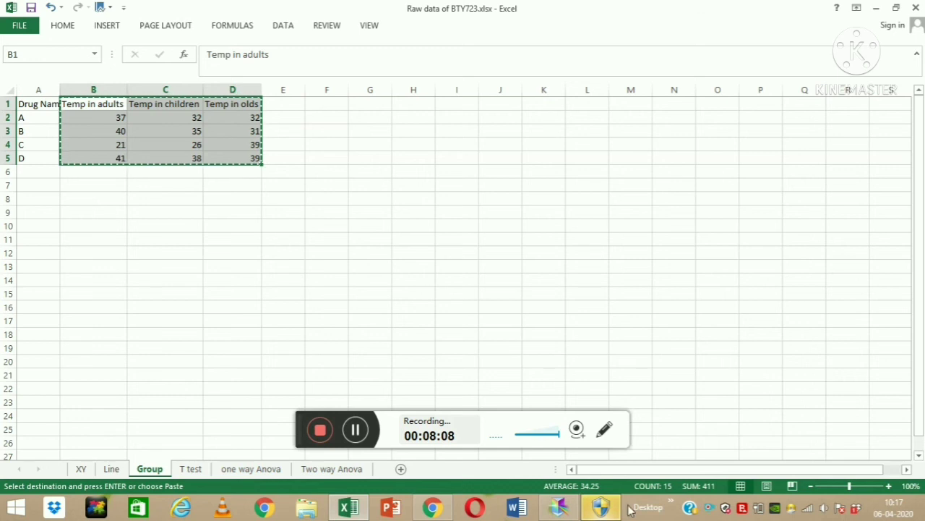
Switch to GraphPad Prism and paste the copied temperatures into the Data 1 table, starting at the title of column A
click(600, 512)
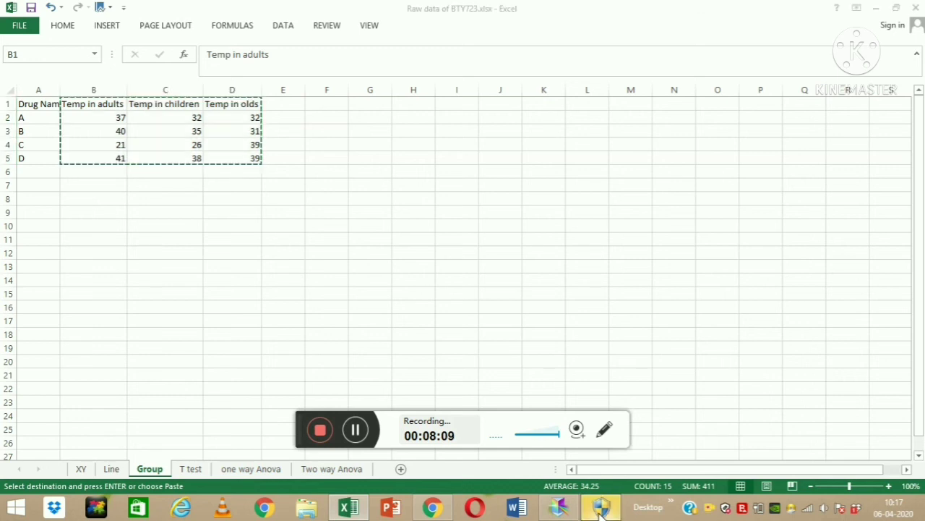
click(563, 510)
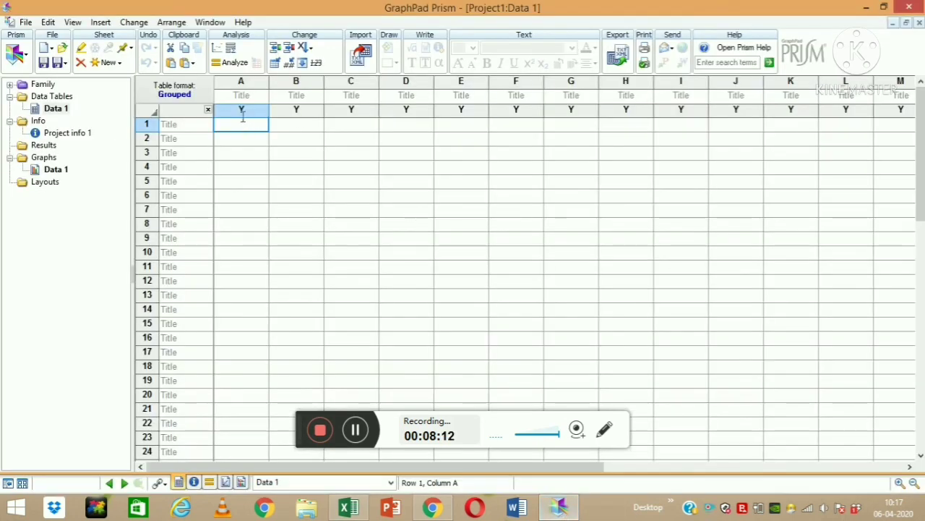
click(242, 94)
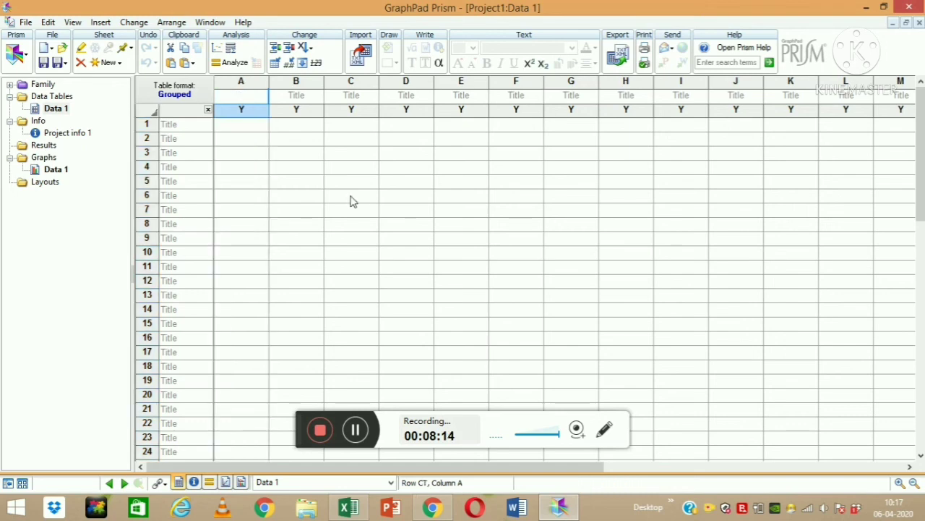
key(ctrl+v)
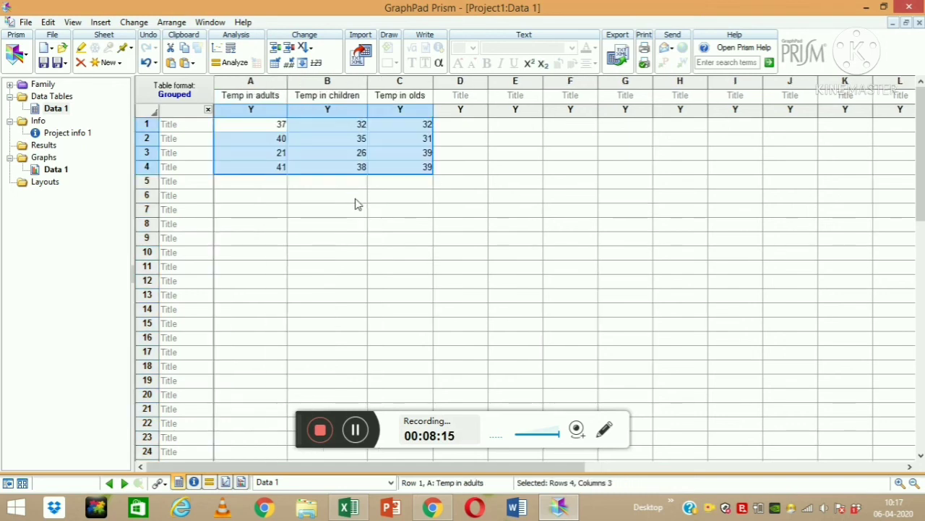
Return to Excel and copy the drug names A to D from cells A2:A5 of the Group sheet
click(181, 125)
click(348, 506)
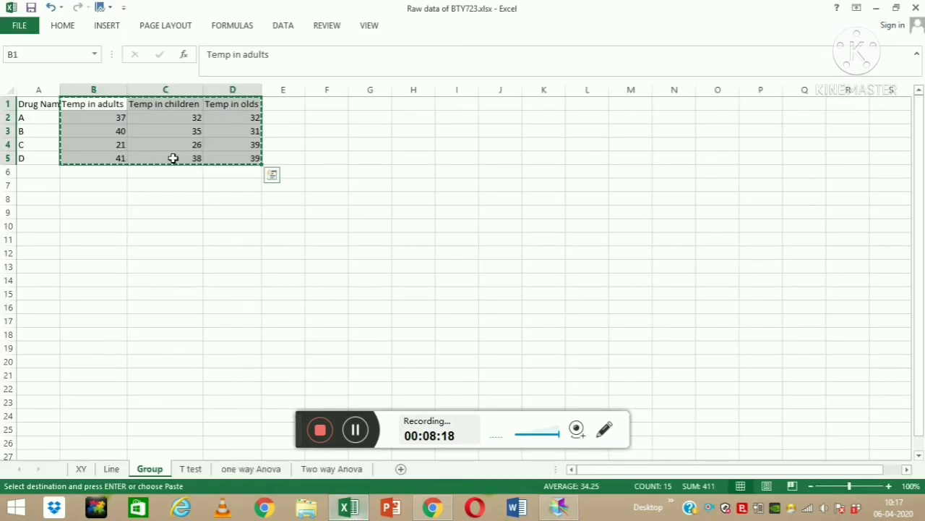
click(39, 116)
key(shift+Down)
key(shift+Down)
key(shift+Down)
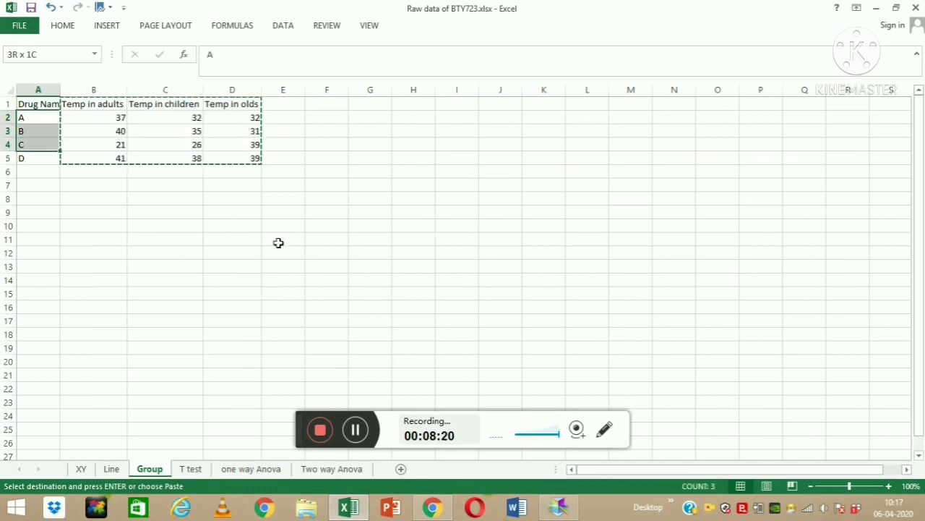
key(ctrl+c)
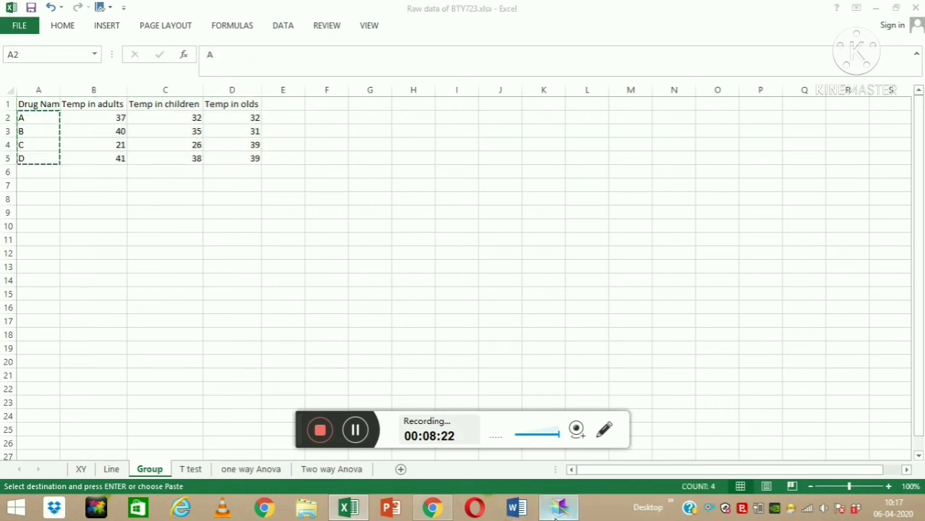
Switch to GraphPad Prism and paste the drug names as row titles of the Data 1 table, starting at row 1
key(alt+Tab)
click(268, 210)
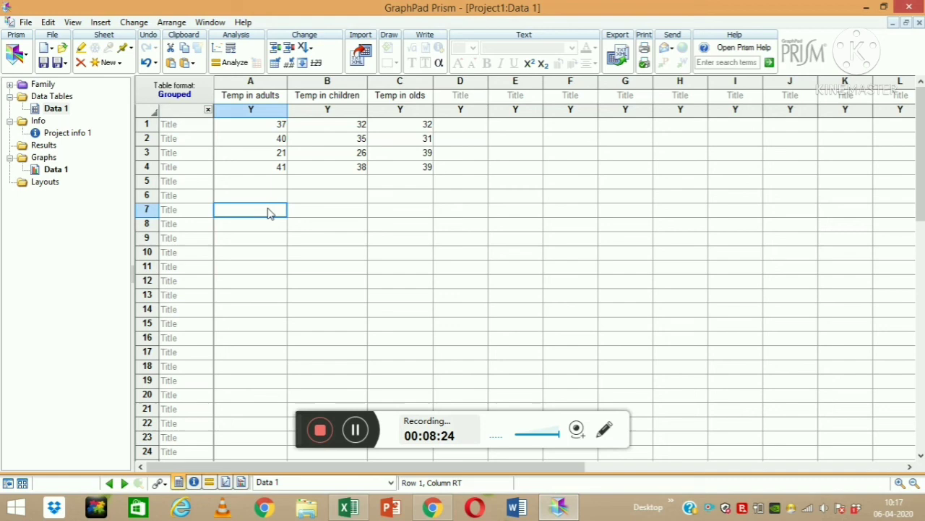
click(191, 125)
key(ctrl+v)
click(415, 283)
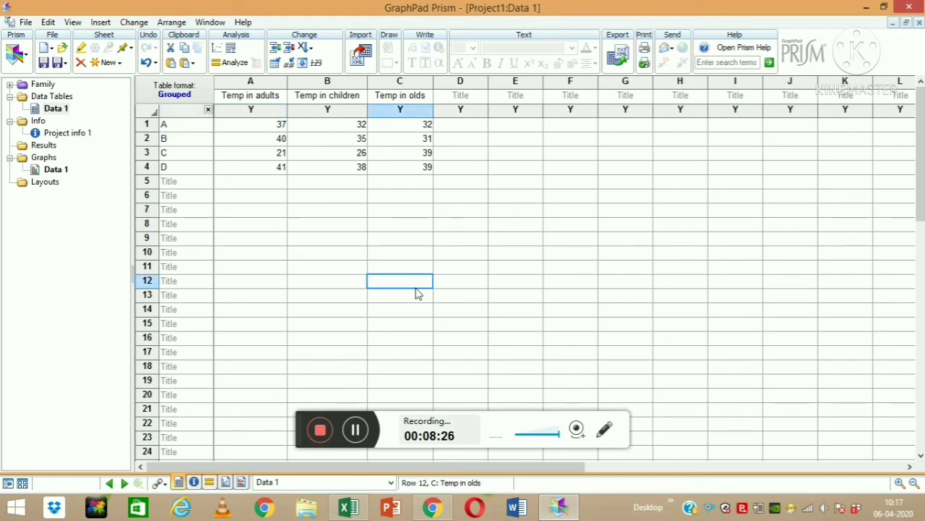
Open the Data 1 graph and set its X-axis title to Drugs and its Y-axis title to Temp
click(61, 172)
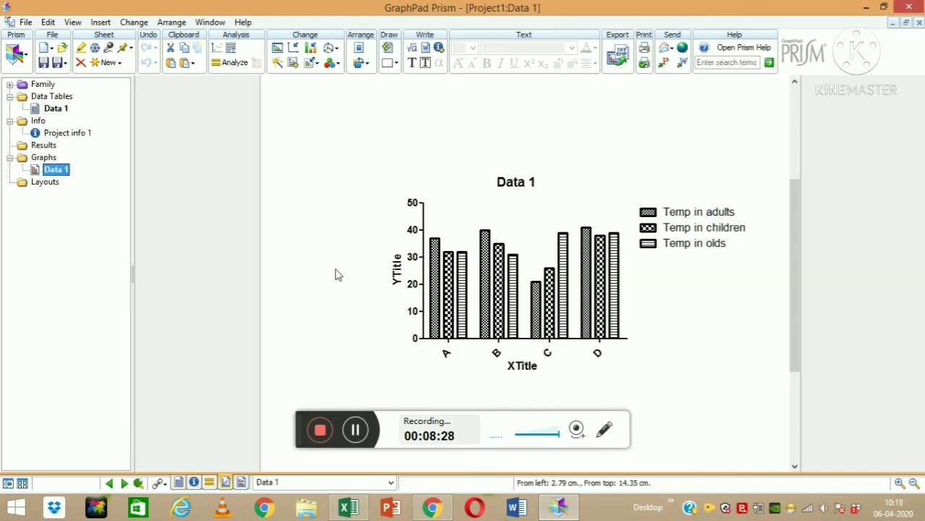
click(521, 367)
key(Delete)
text(Drugs)
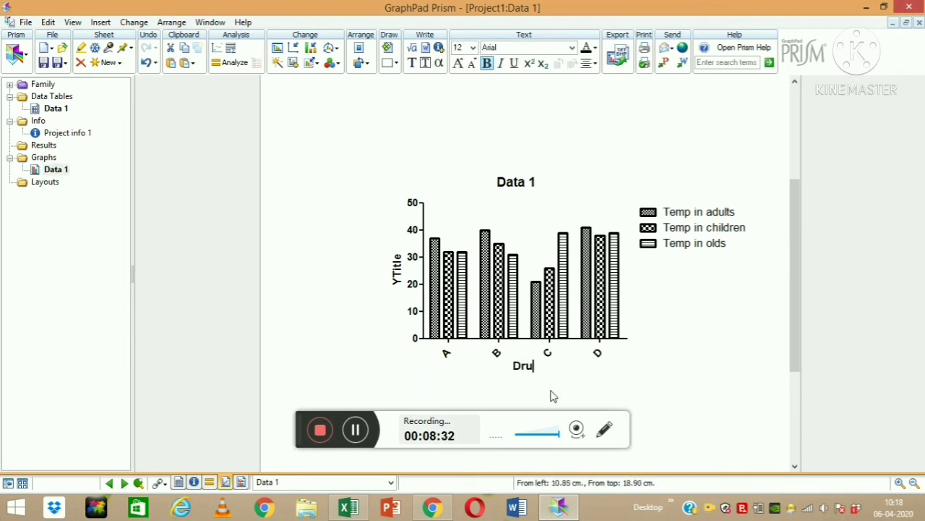
click(397, 269)
key(Delete)
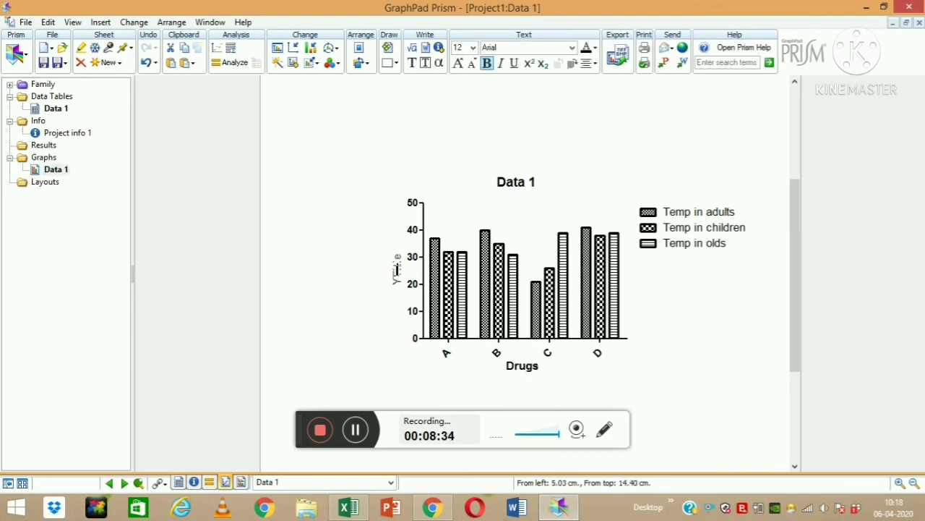
text(Temp)
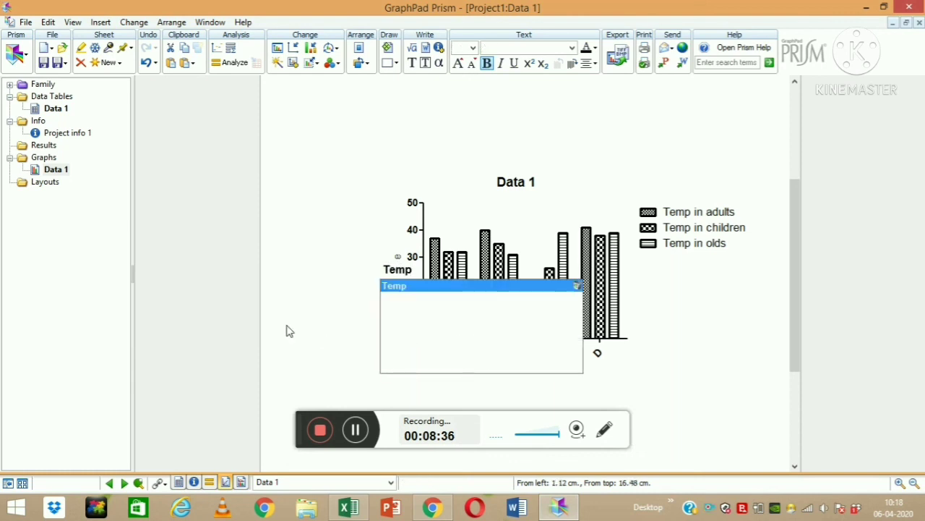
click(281, 328)
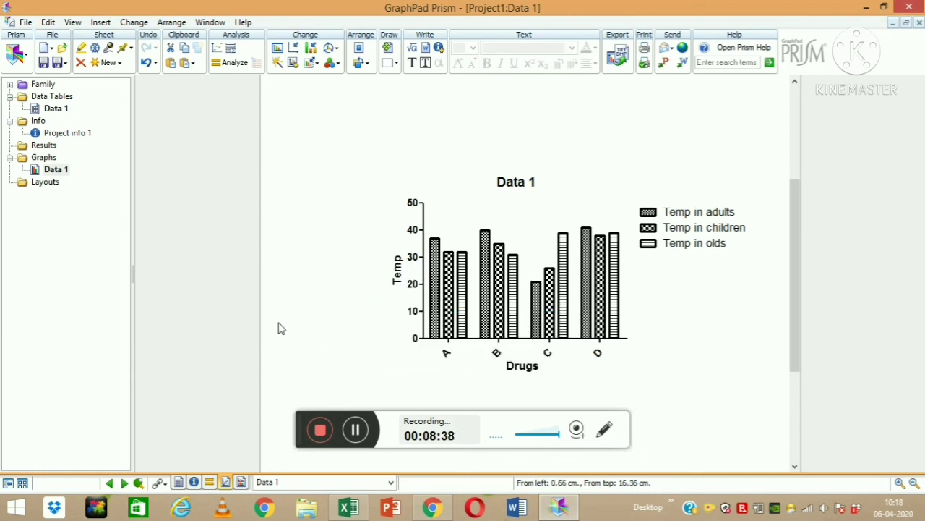